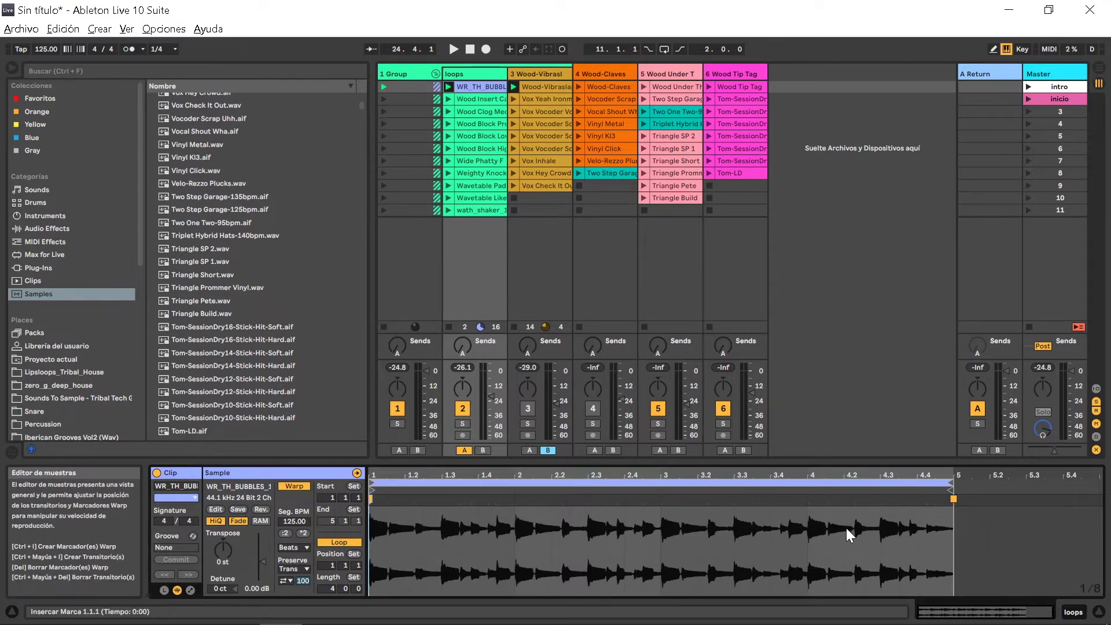
- Switch the detail area back and forth between the loops track's effects and the WR_TH_BUBBLES clip's sample view
{"action": "left_click", "coordinate": [1074, 613]}
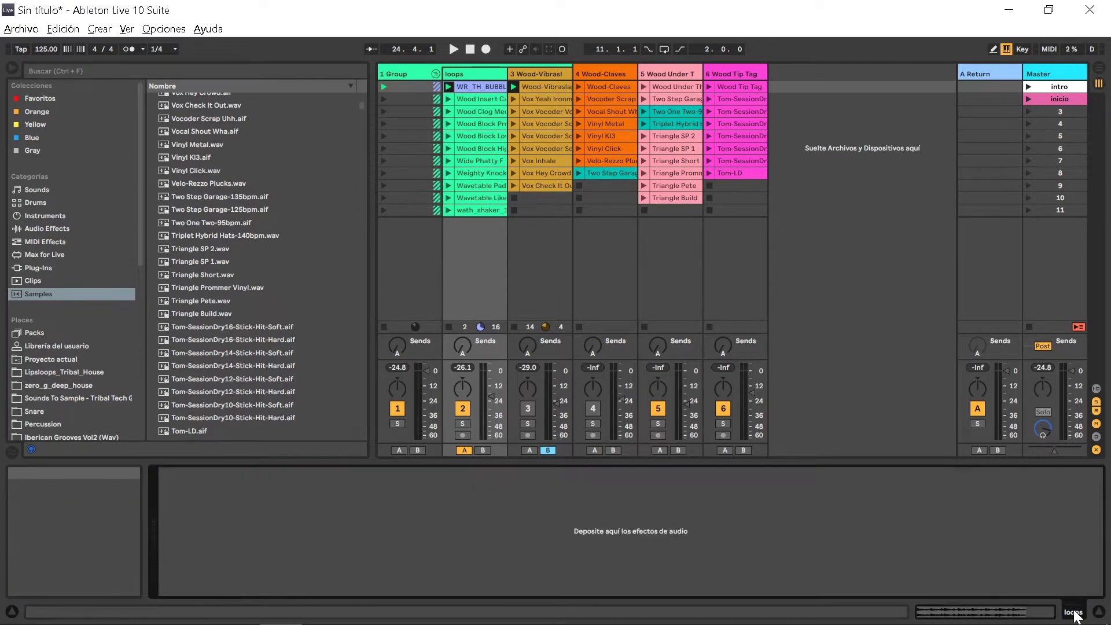
{"action": "left_click", "coordinate": [1024, 618]}
{"action": "left_click", "coordinate": [1027, 619]}
{"action": "left_click", "coordinate": [1027, 619]}
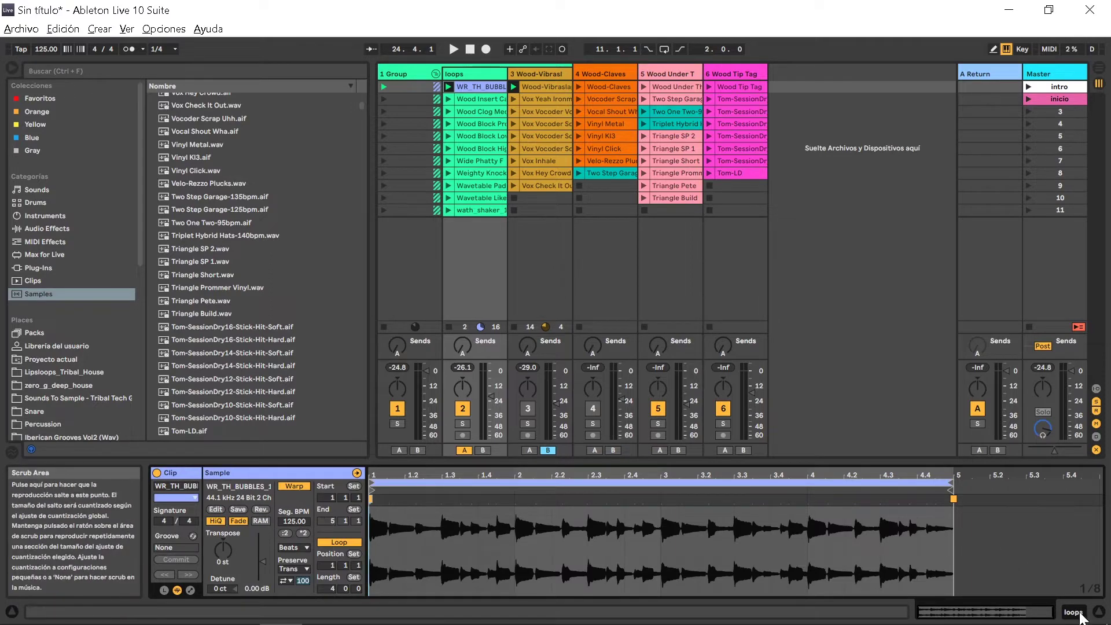
{"action": "left_click", "coordinate": [1075, 613]}
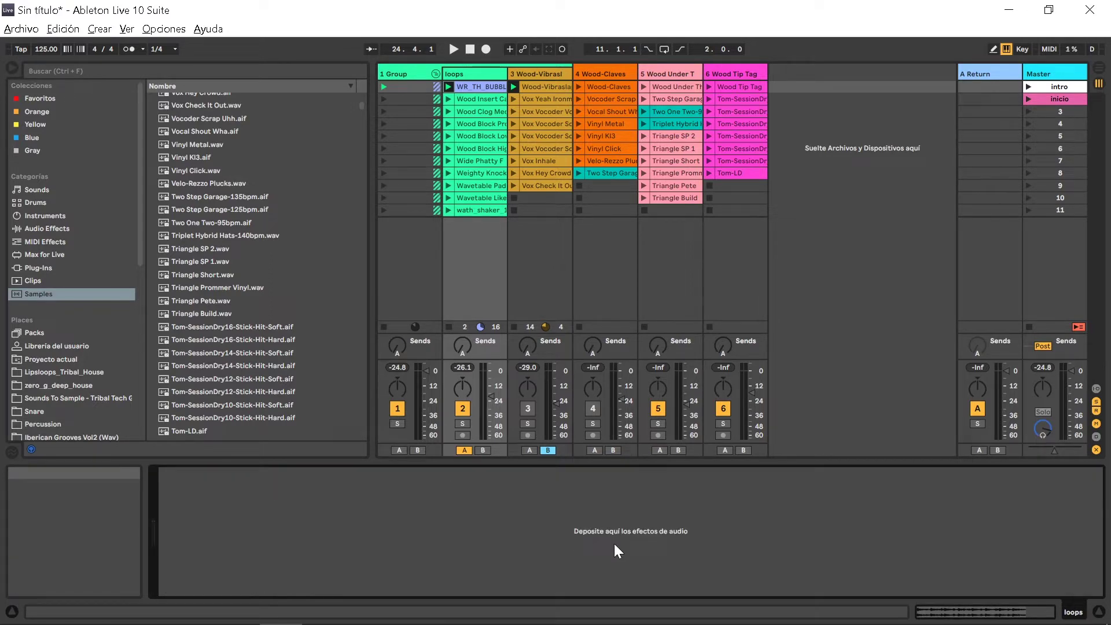
{"action": "key", "text": "shift+Tab"}
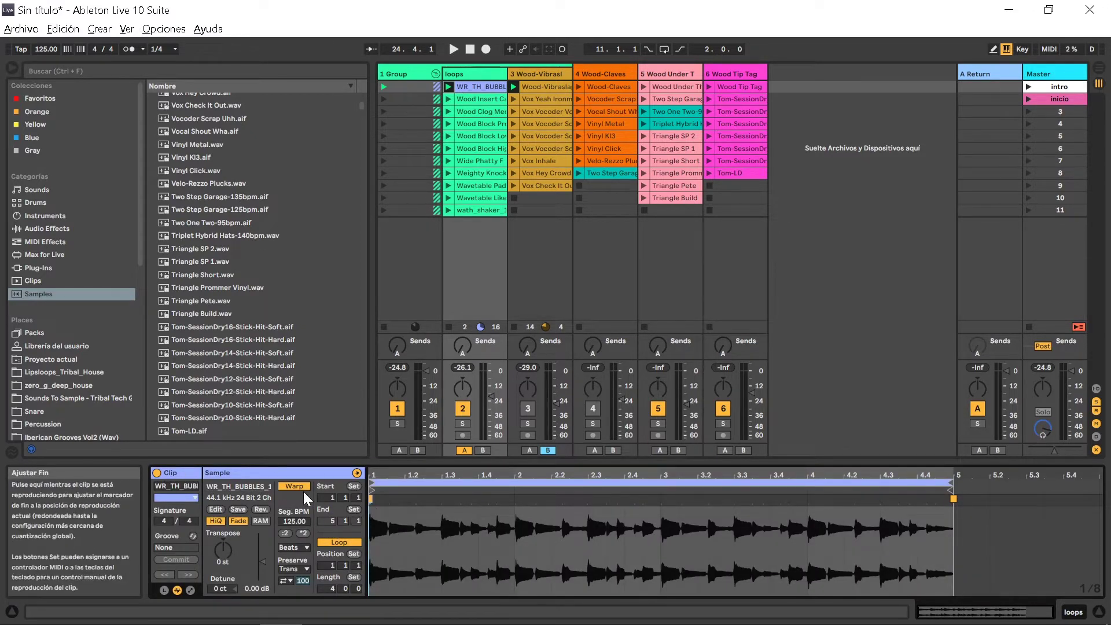
- Deactivate and reactivate the WR_TH_BUBBLES clip, and inspect its name and colour settings
{"action": "left_click", "coordinate": [156, 473]}
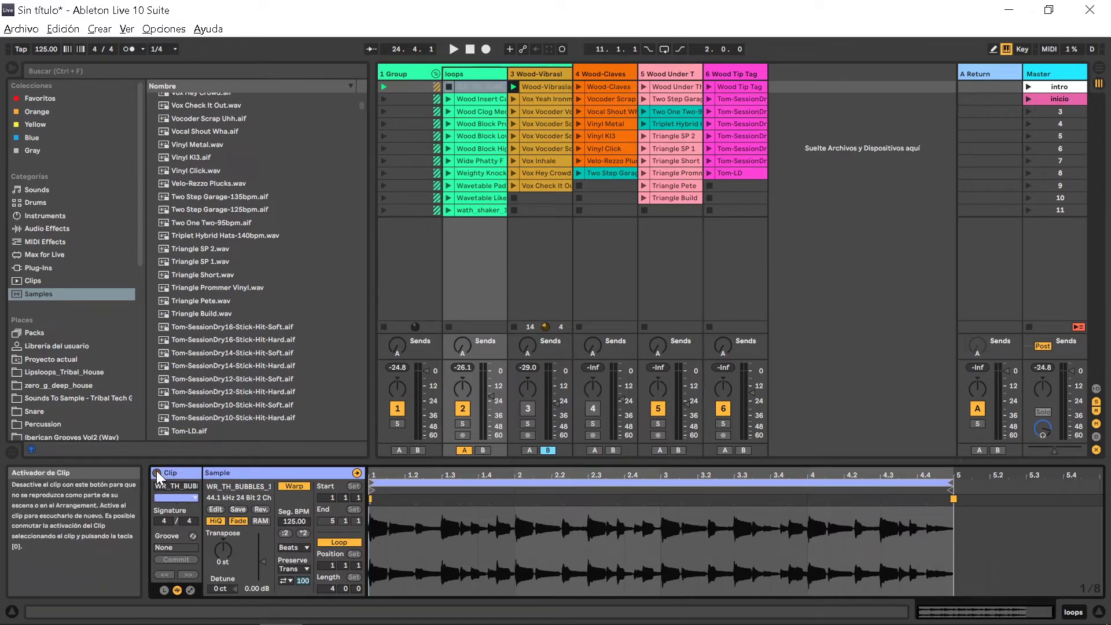
{"action": "left_click", "coordinate": [156, 473]}
{"action": "left_click", "coordinate": [156, 473]}
{"action": "left_click", "coordinate": [157, 472]}
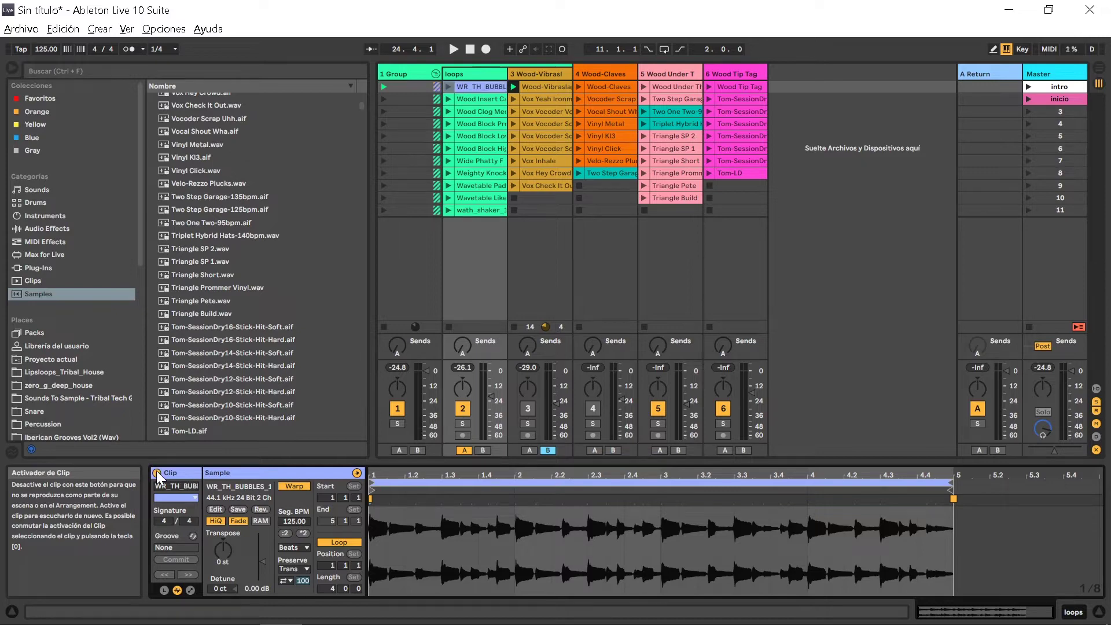
{"action": "left_click", "coordinate": [182, 486]}
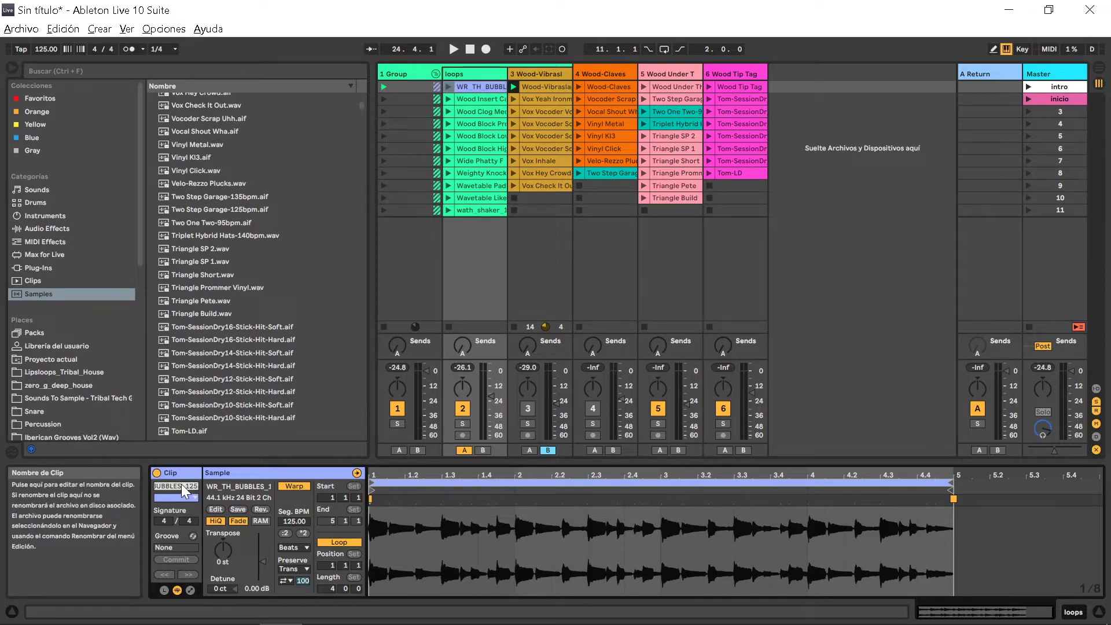
{"action": "left_click", "coordinate": [179, 497]}
{"action": "left_click", "coordinate": [177, 516]}
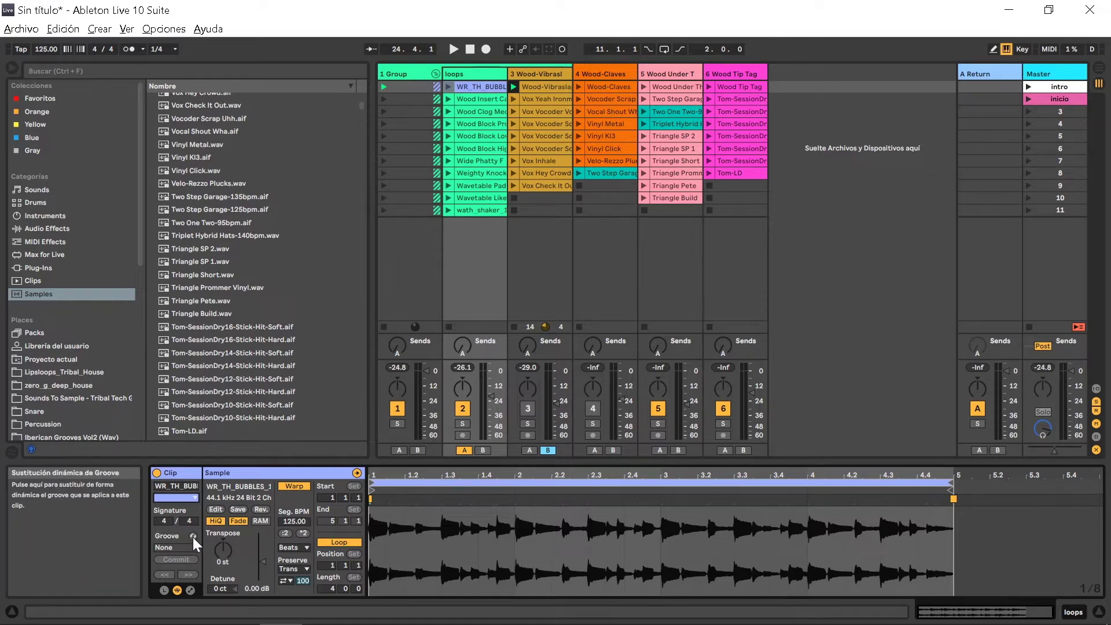
- Play the WR_TH_BUBBLES clip and apply the Agogo 1 groove from the Percussion folder of Swing and Groove
{"action": "left_click", "coordinate": [449, 87]}
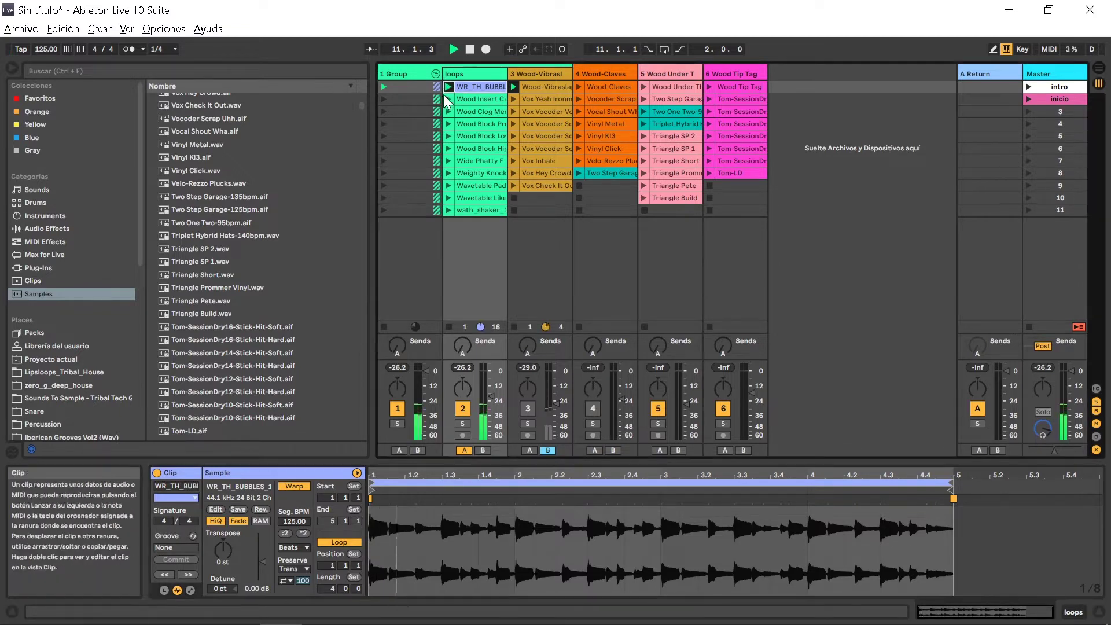
{"action": "left_click", "coordinate": [193, 533]}
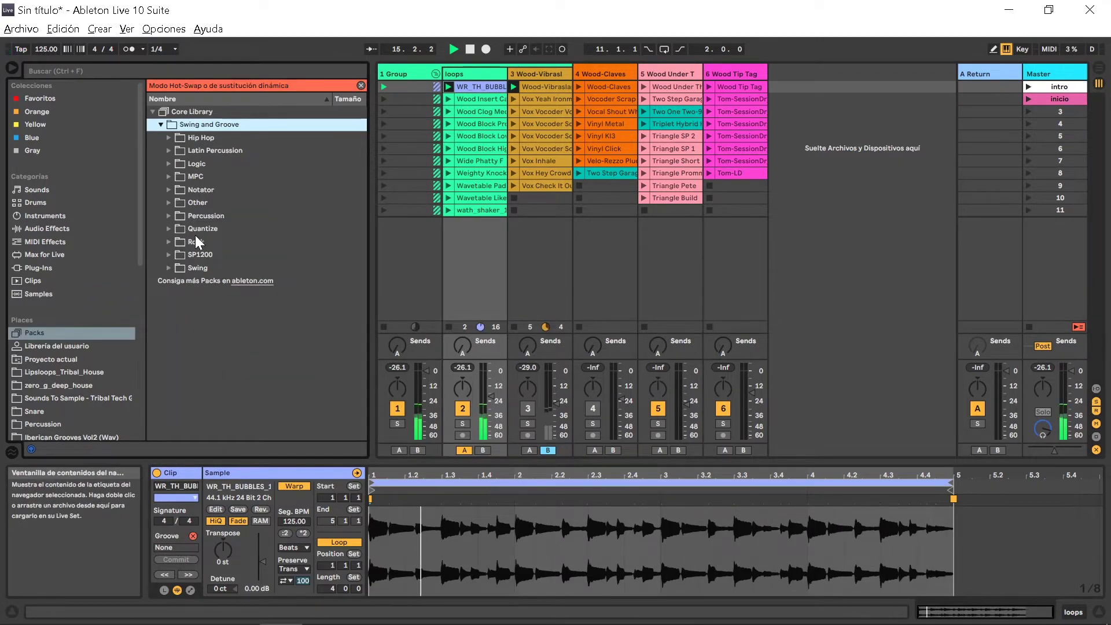
{"action": "left_click", "coordinate": [170, 216]}
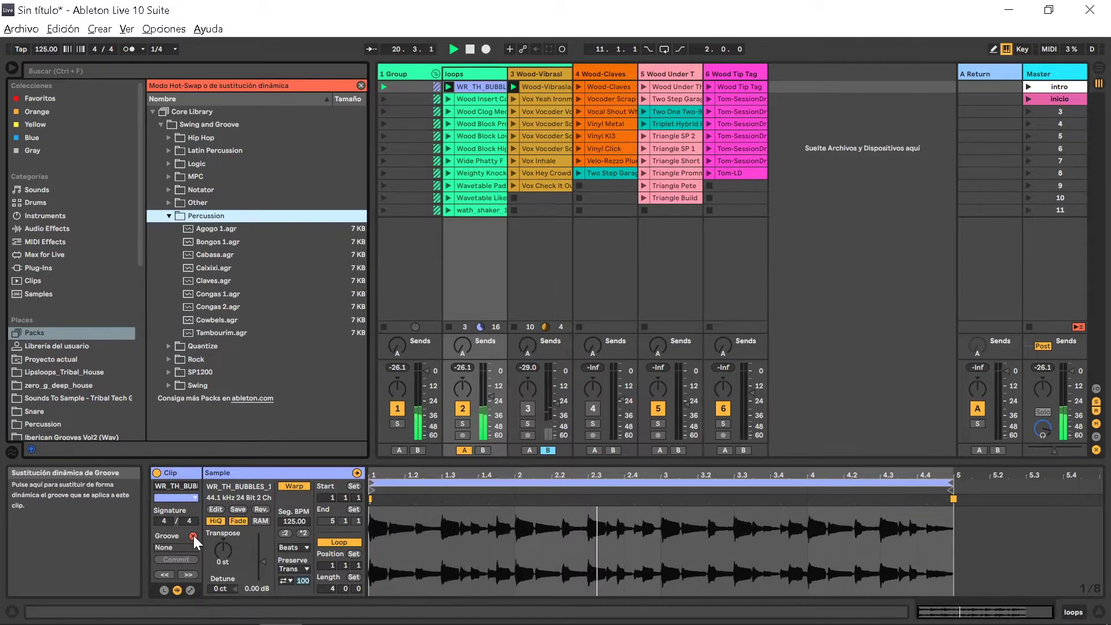
{"action": "left_click", "coordinate": [217, 230]}
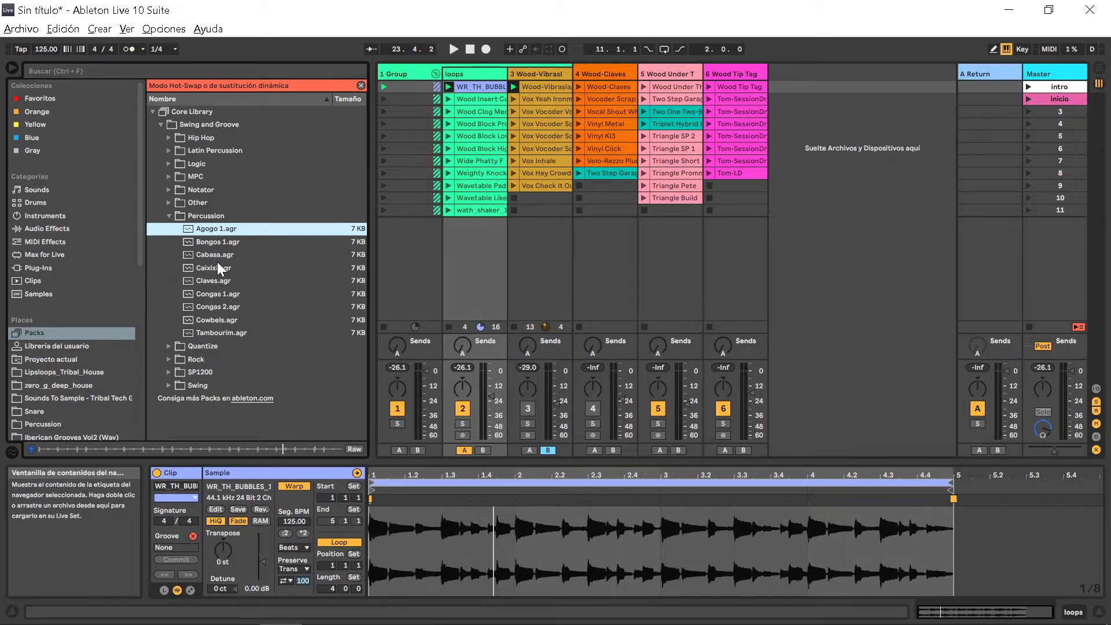
{"action": "key", "text": "space"}
{"action": "double_click", "coordinate": [226, 228]}
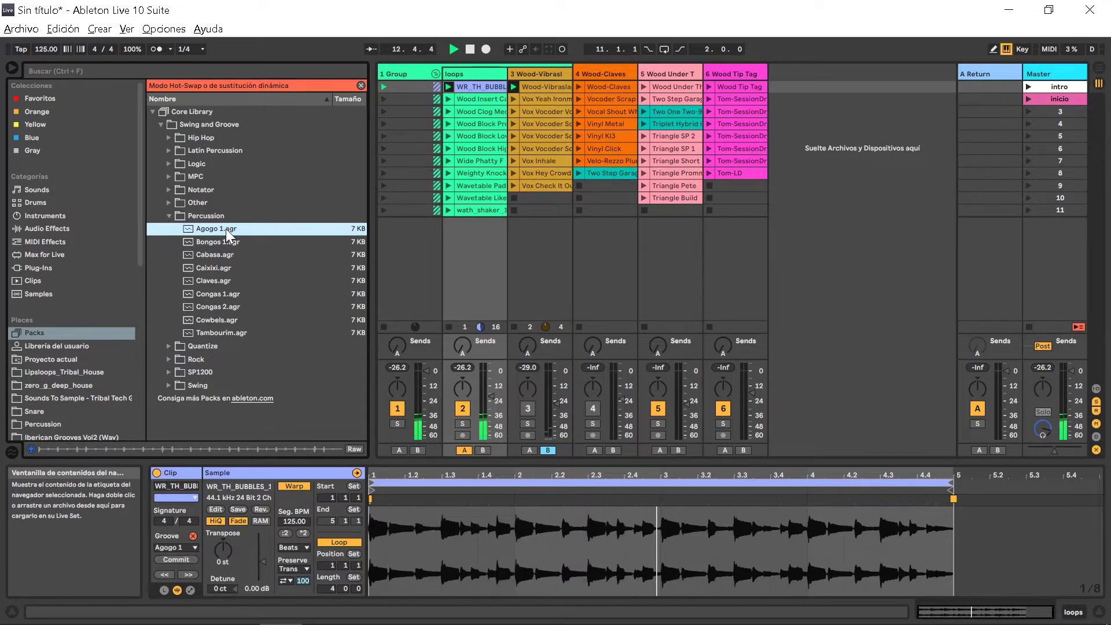
- Raise the loops track's volume slightly and stop playback
{"action": "left_click_drag", "start_coordinate": [490, 395], "coordinate": [491, 382]}
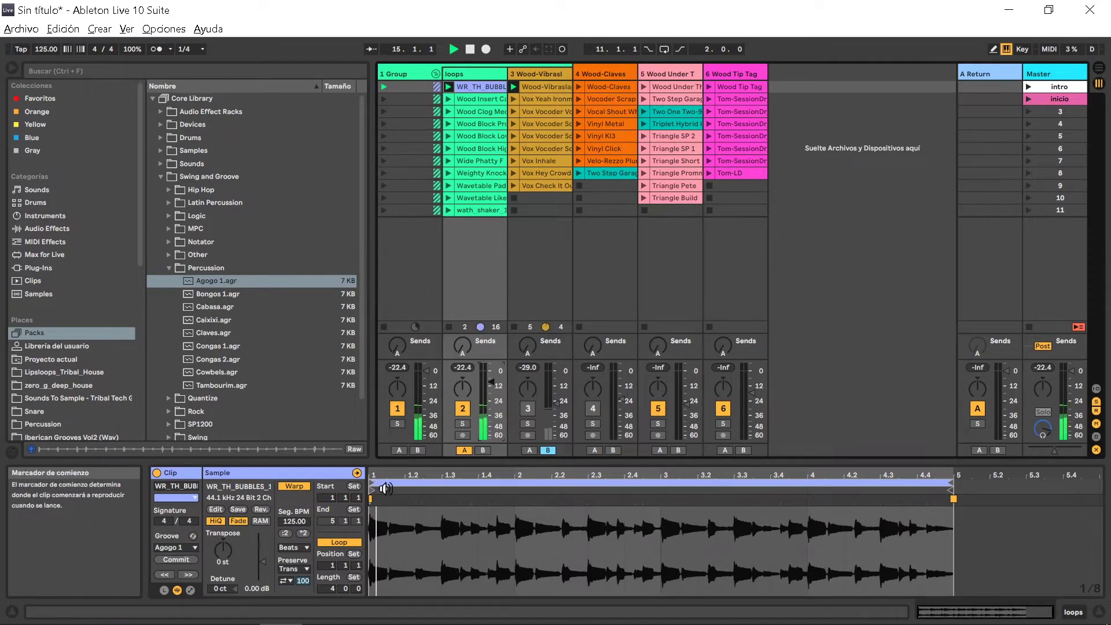
{"action": "key", "text": "space"}
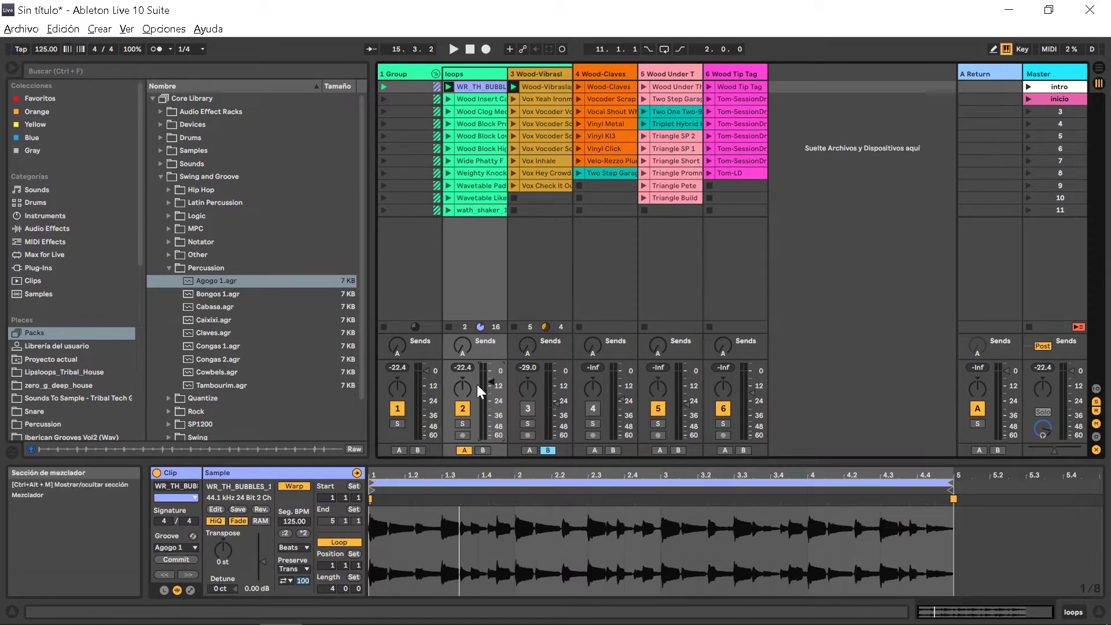
{"action": "left_click_drag", "start_coordinate": [491, 382], "coordinate": [491, 385]}
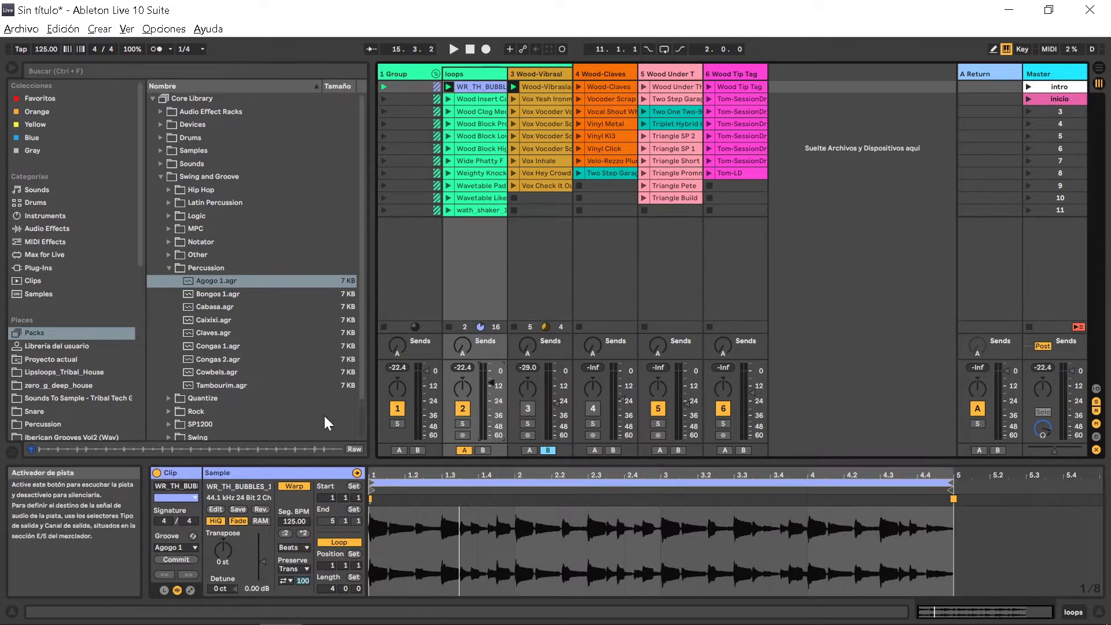
- Audition the Bongos 1, Cabasa, Caixixi and Cowbels grooves on the playing clip, and return its groove to None
{"action": "left_click", "coordinate": [194, 535]}
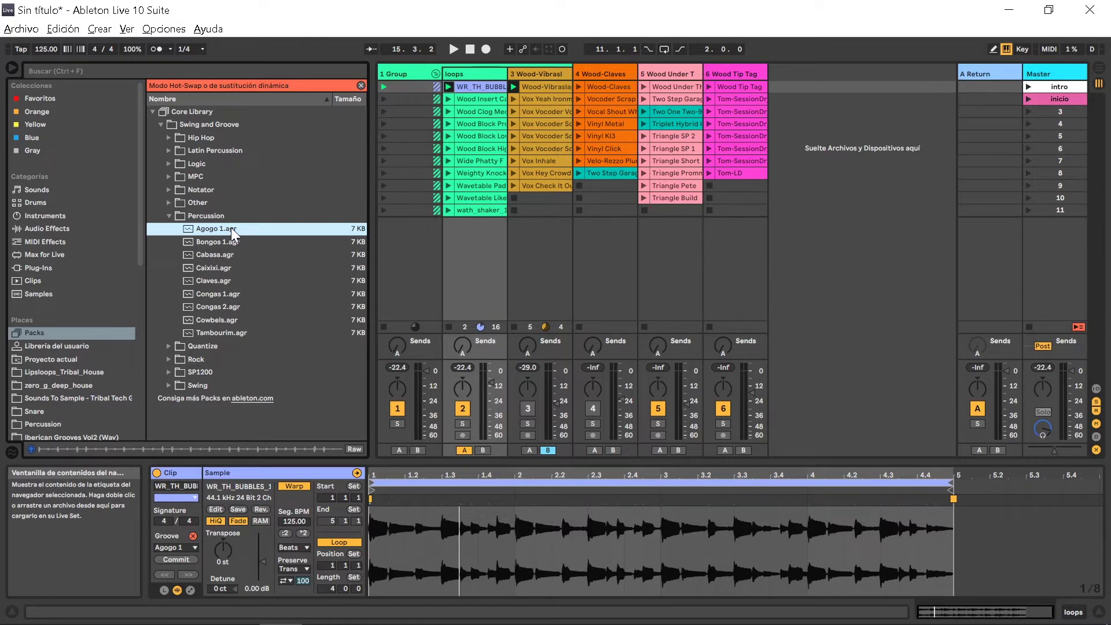
{"action": "key", "text": "space"}
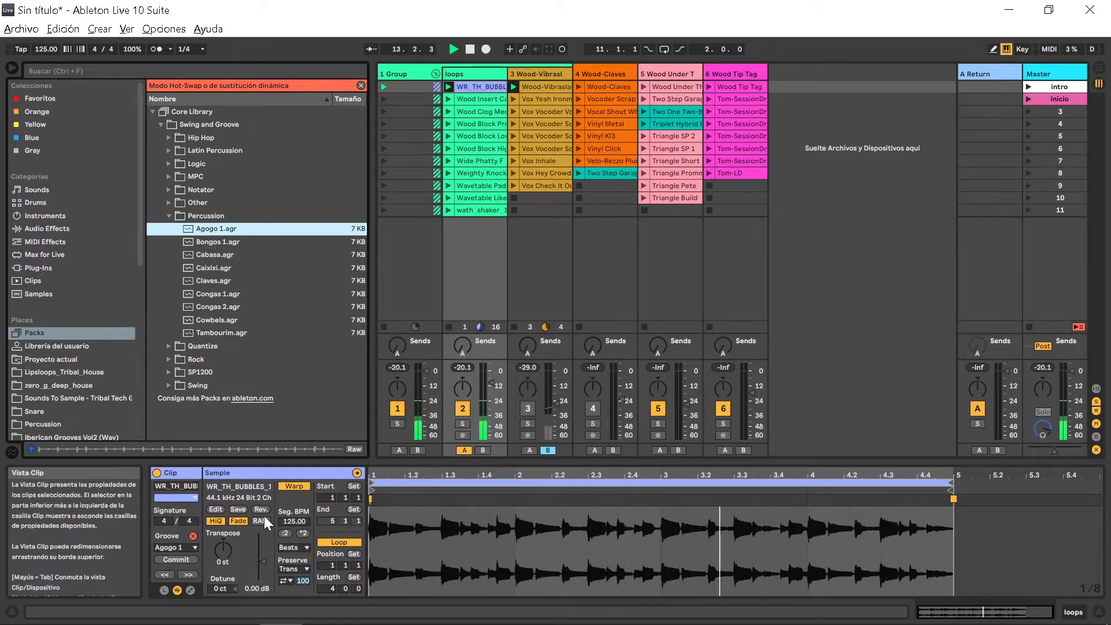
{"action": "double_click", "coordinate": [223, 243]}
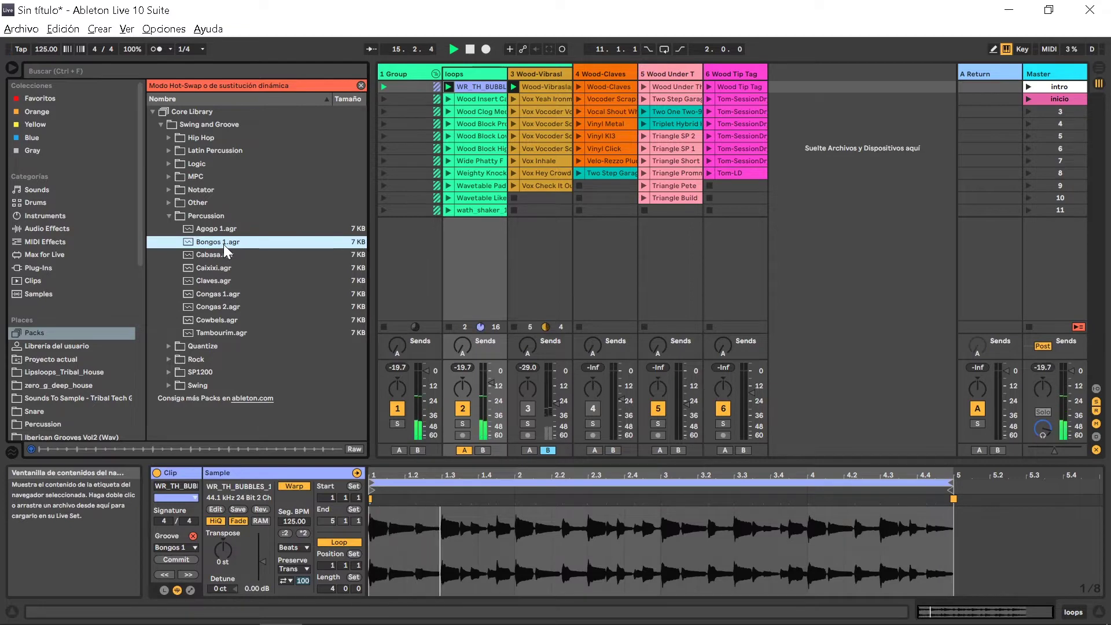
{"action": "double_click", "coordinate": [214, 256]}
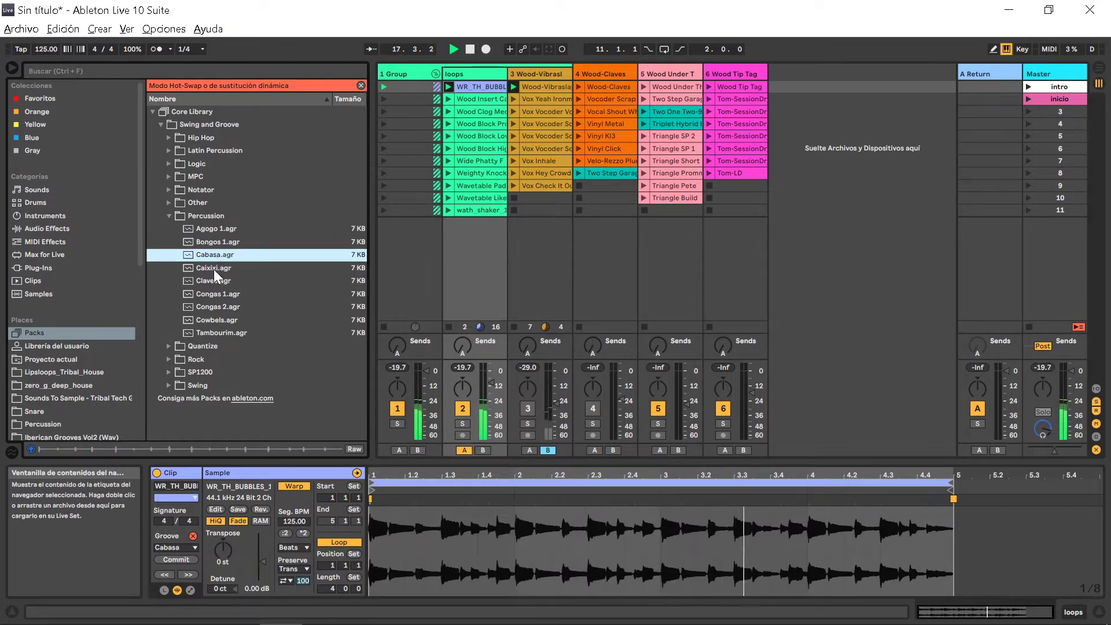
{"action": "left_click", "coordinate": [214, 269]}
{"action": "double_click", "coordinate": [214, 269]}
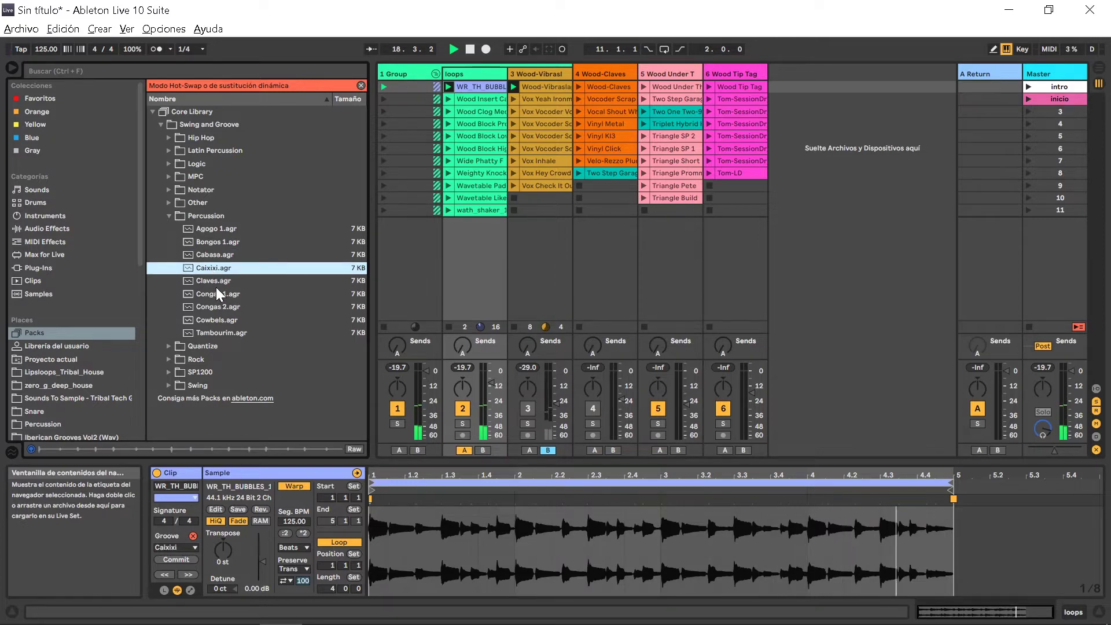
{"action": "double_click", "coordinate": [218, 319]}
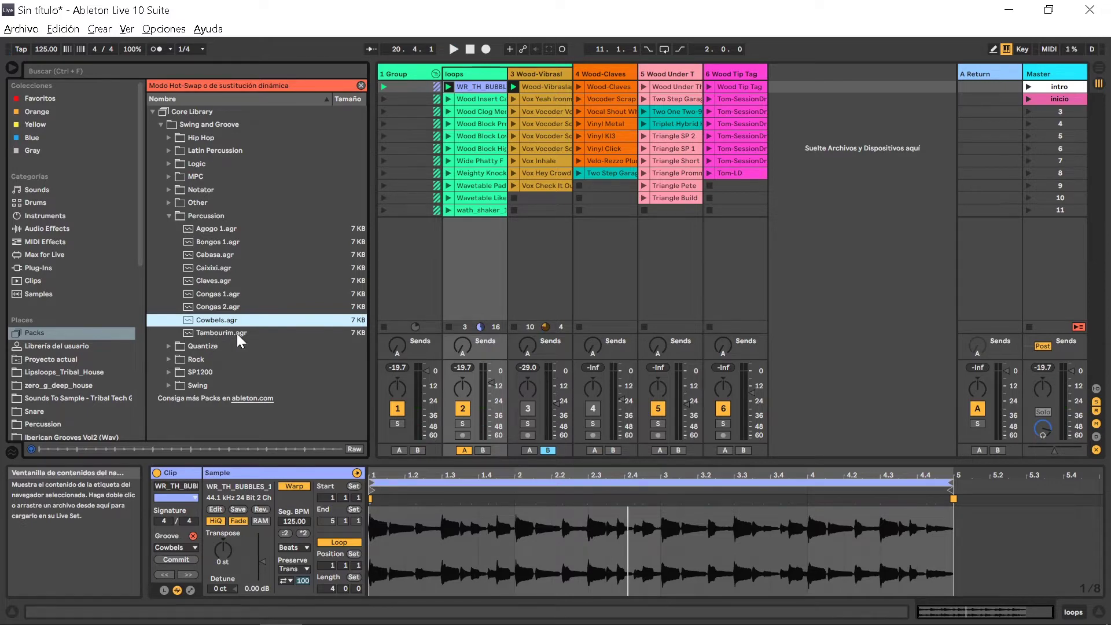
{"action": "left_click", "coordinate": [193, 536]}
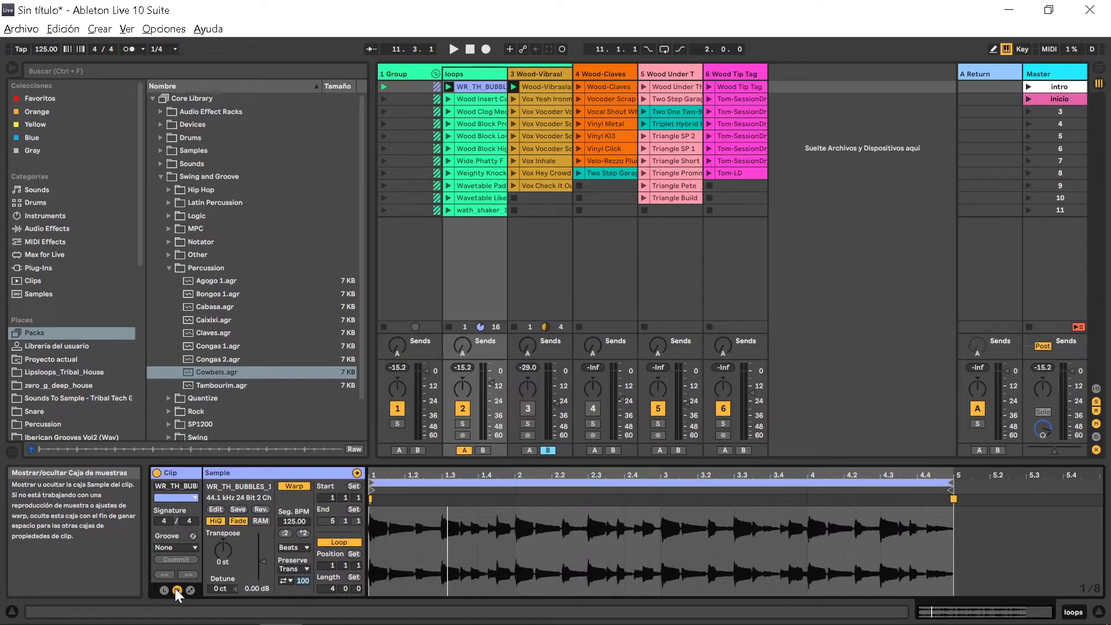
- Show the clip's Envelopes box beside the sample box and choose the Clip Volume envelope
{"action": "left_click", "coordinate": [176, 588]}
{"action": "left_click", "coordinate": [175, 588]}
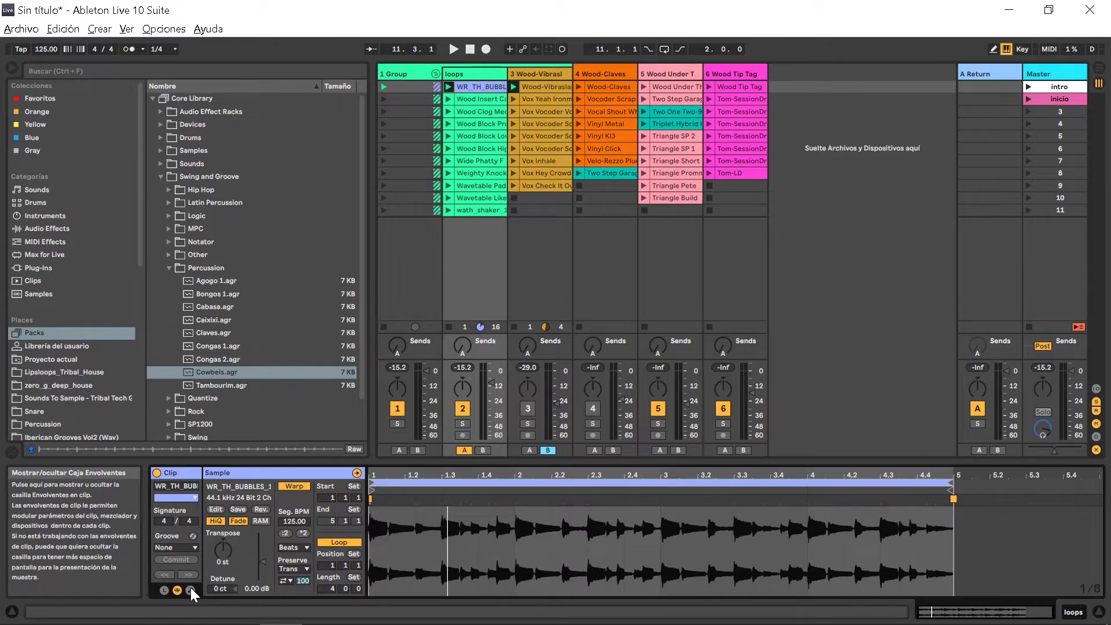
{"action": "left_click", "coordinate": [190, 587]}
{"action": "left_click", "coordinate": [189, 587]}
{"action": "left_click", "coordinate": [190, 588]}
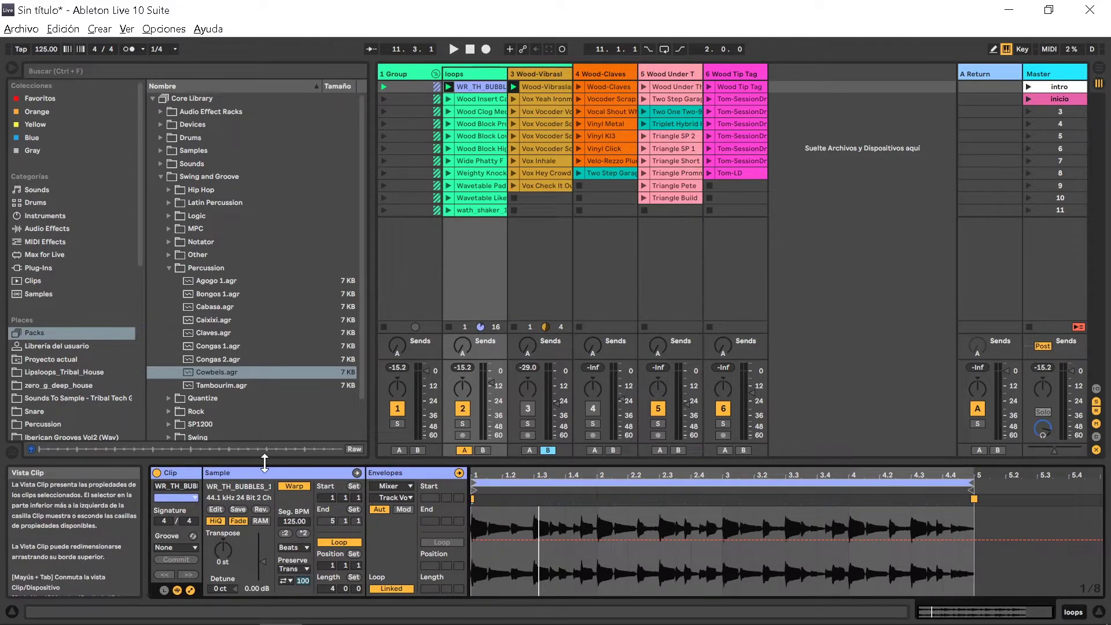
{"action": "left_click", "coordinate": [217, 509]}
{"action": "left_click", "coordinate": [391, 486]}
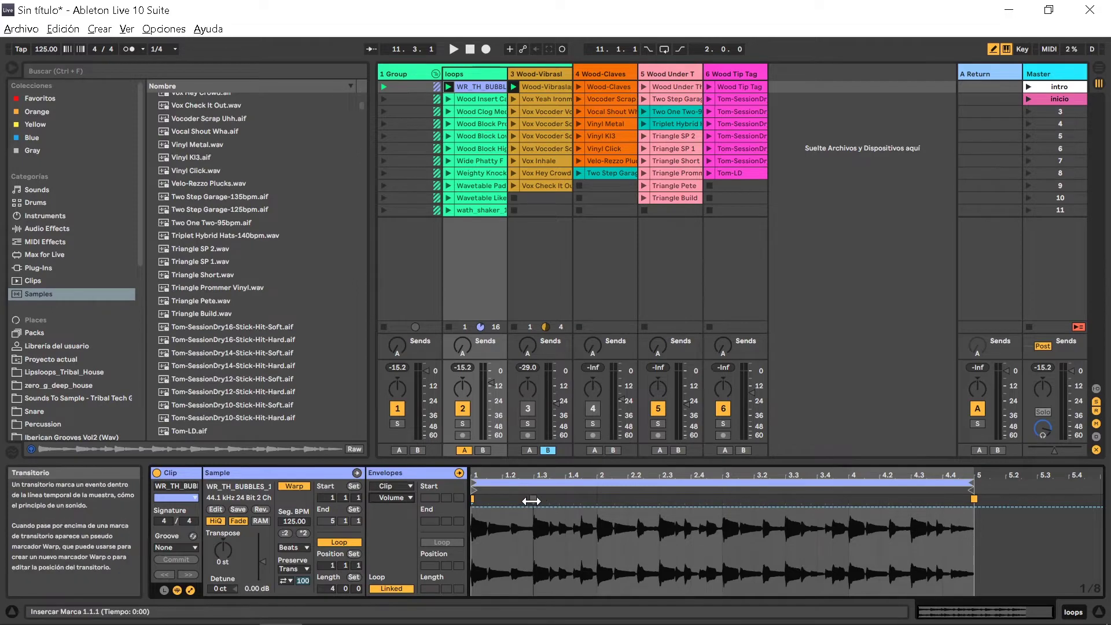
- Add warp markers to the clip's waveform at 1.4, 3 and 4, shifting the transients at 1.4 and 4
{"action": "left_click_drag", "start_coordinate": [616, 509], "coordinate": [566, 509]}
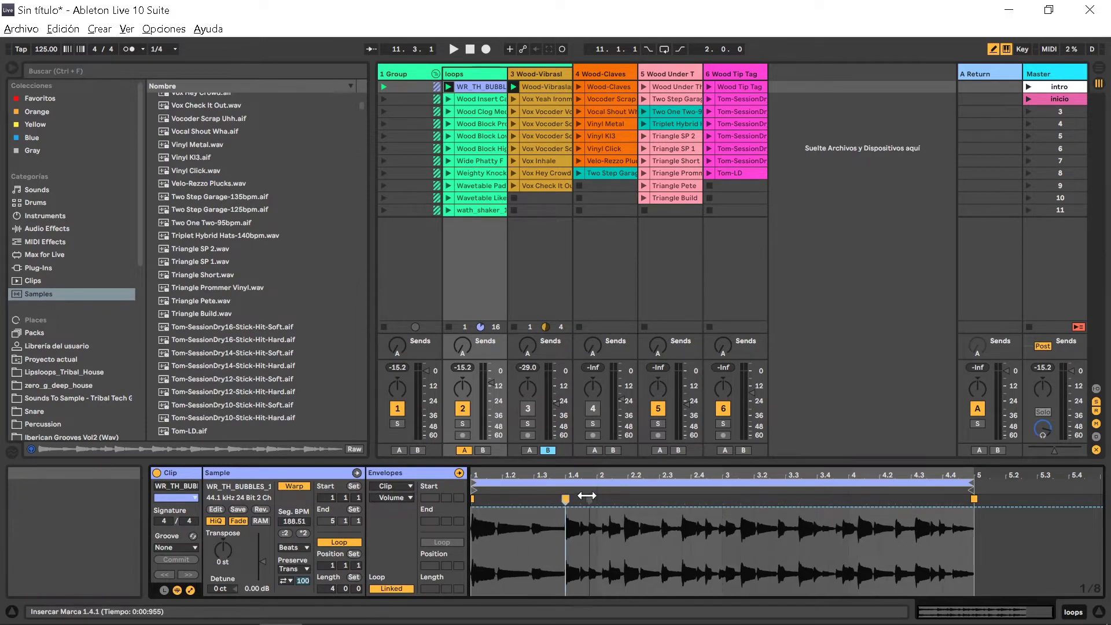
{"action": "double_click", "coordinate": [722, 498]}
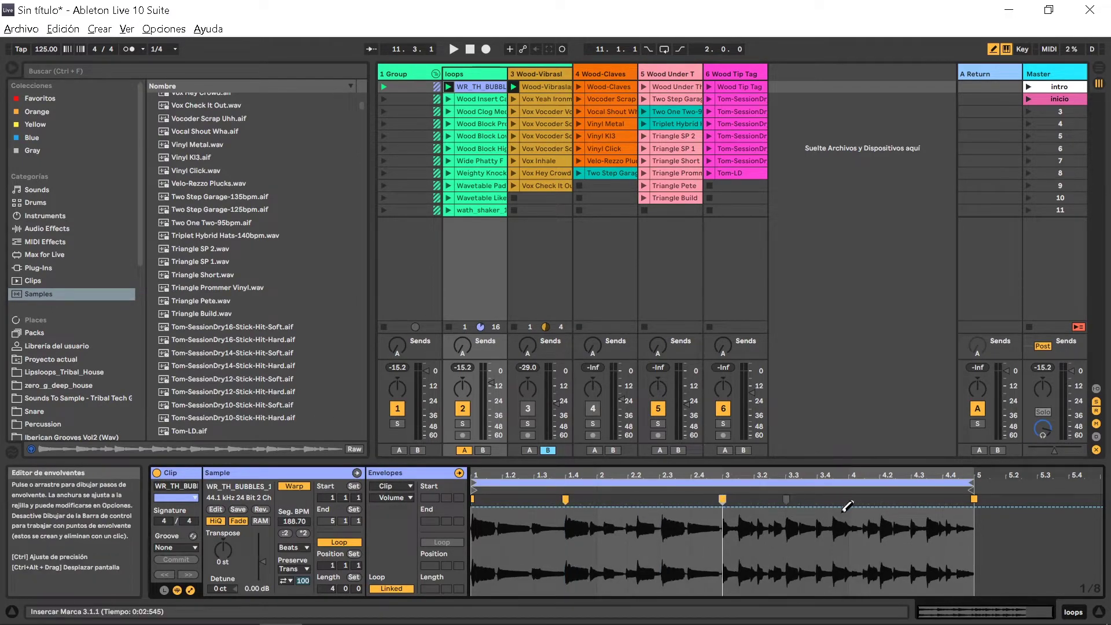
{"action": "left_click_drag", "start_coordinate": [832, 499], "coordinate": [848, 499]}
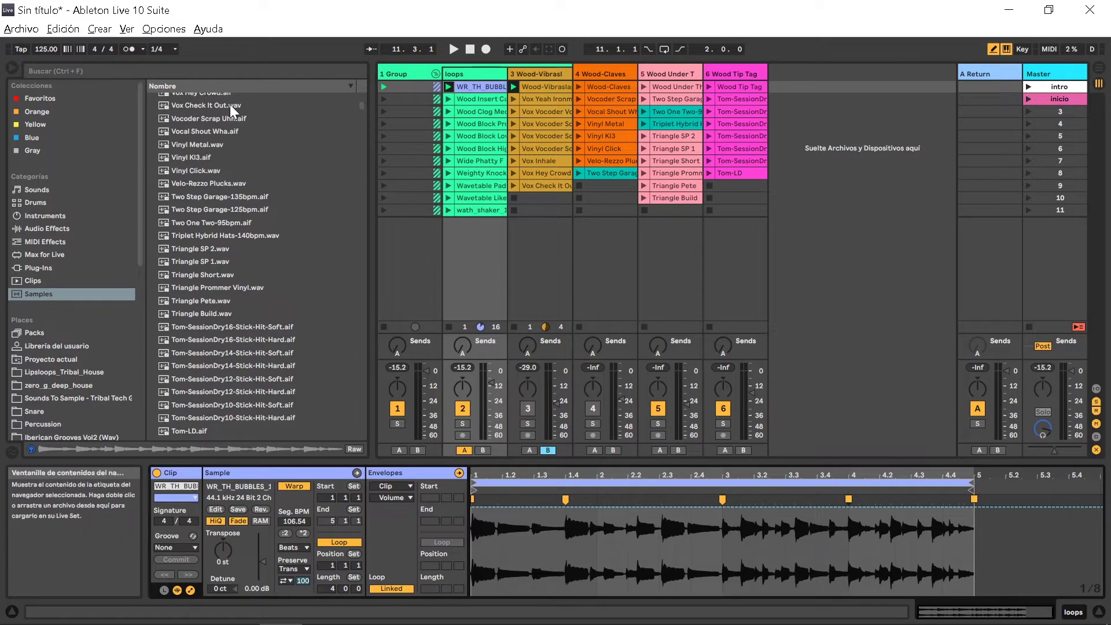
- Search the browser for WR_TH_BUBBLES_125, load the sample onto a new track to check its warp markers, and delete that track
{"action": "left_click", "coordinate": [228, 72]}
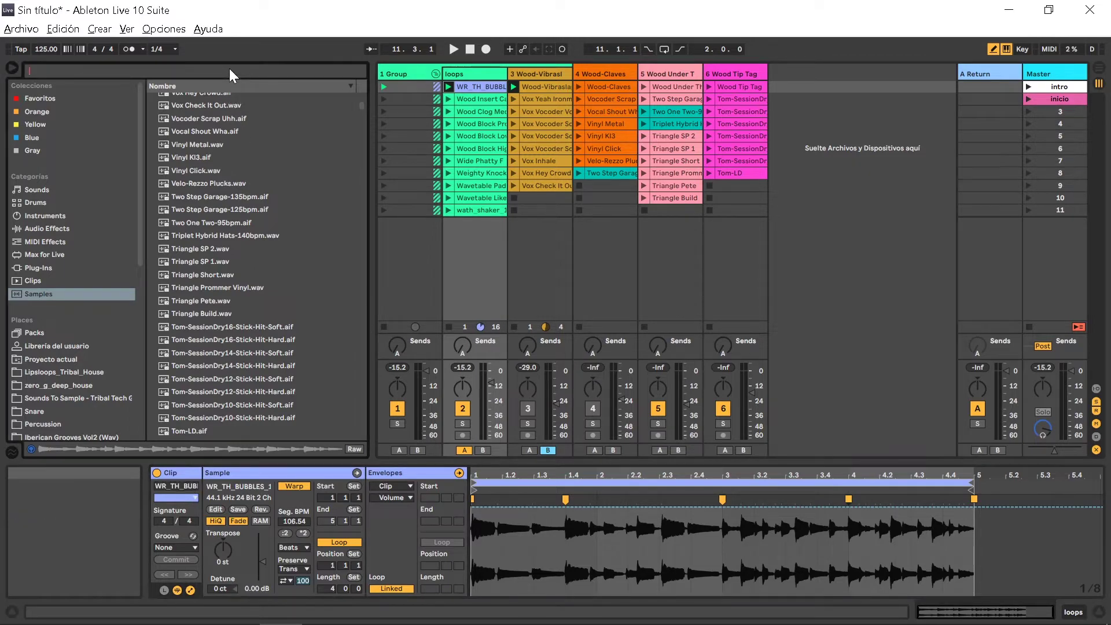
{"action": "type", "text": "WR_TH_BUBBLES_125"}
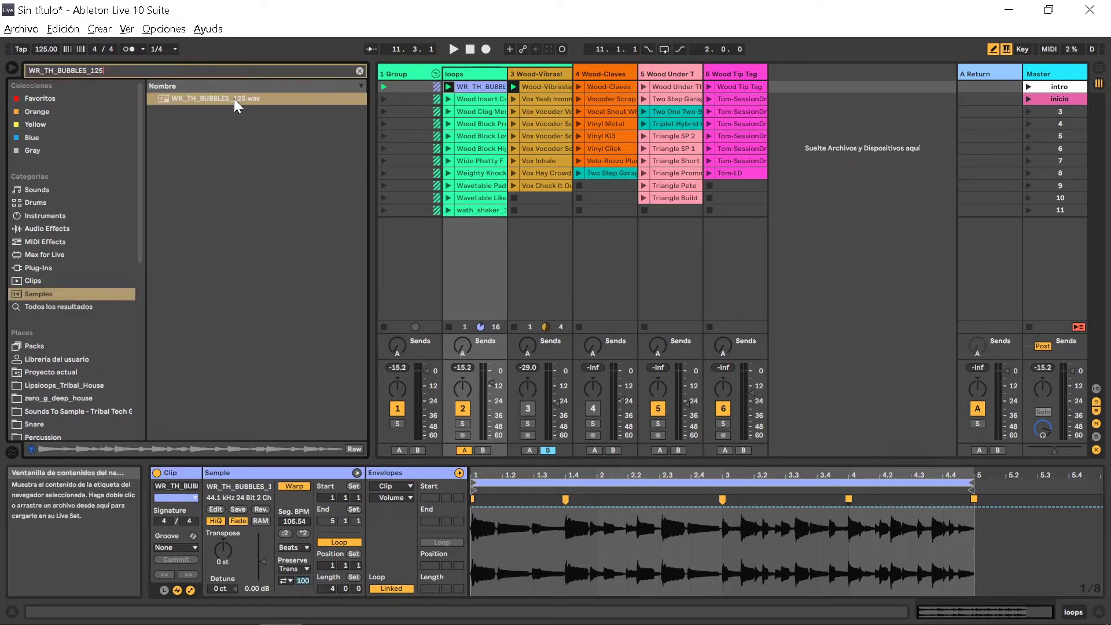
{"action": "left_click_drag", "start_coordinate": [234, 99], "coordinate": [815, 98]}
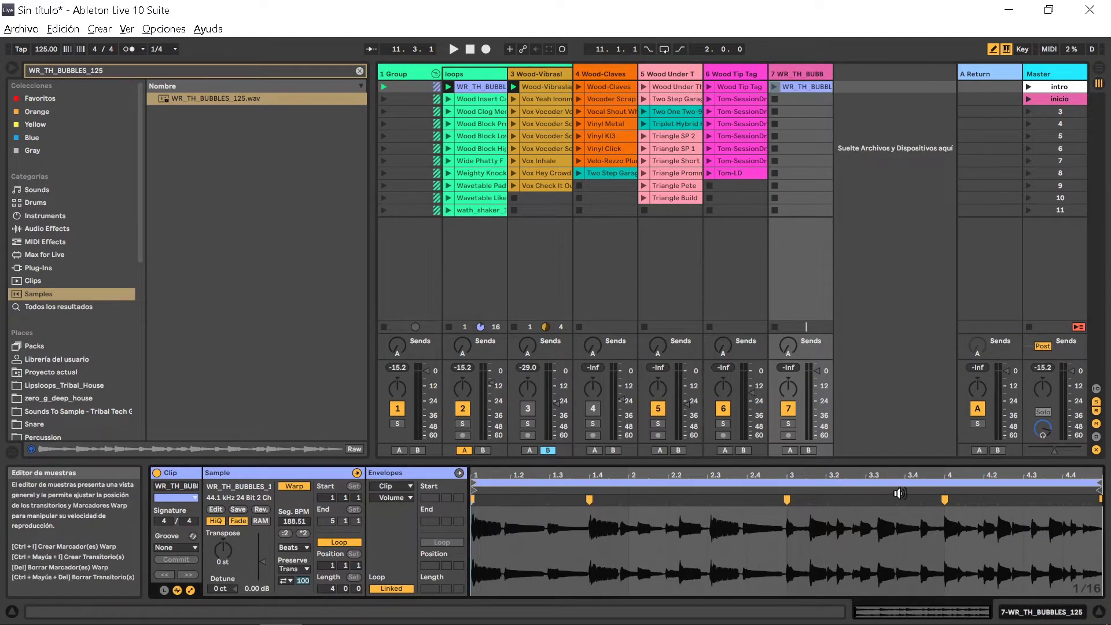
{"action": "left_click", "coordinate": [800, 71]}
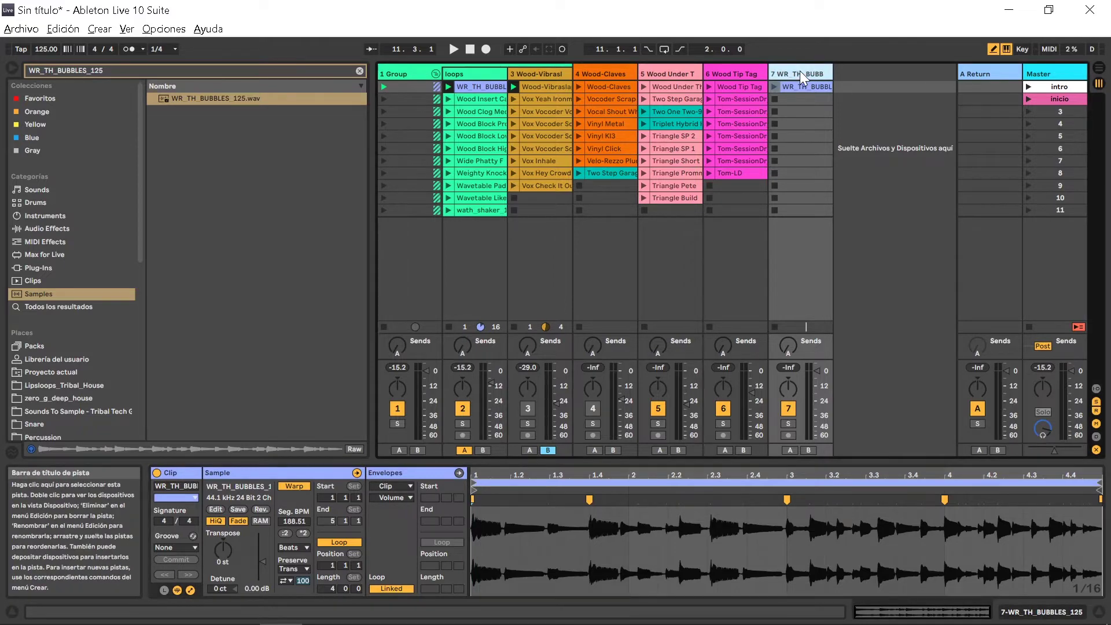
{"action": "key", "text": "Delete"}
- Reverse the sample of the WR_TH_BUBBLES clip on the loops track and play it
{"action": "left_click", "coordinate": [480, 86]}
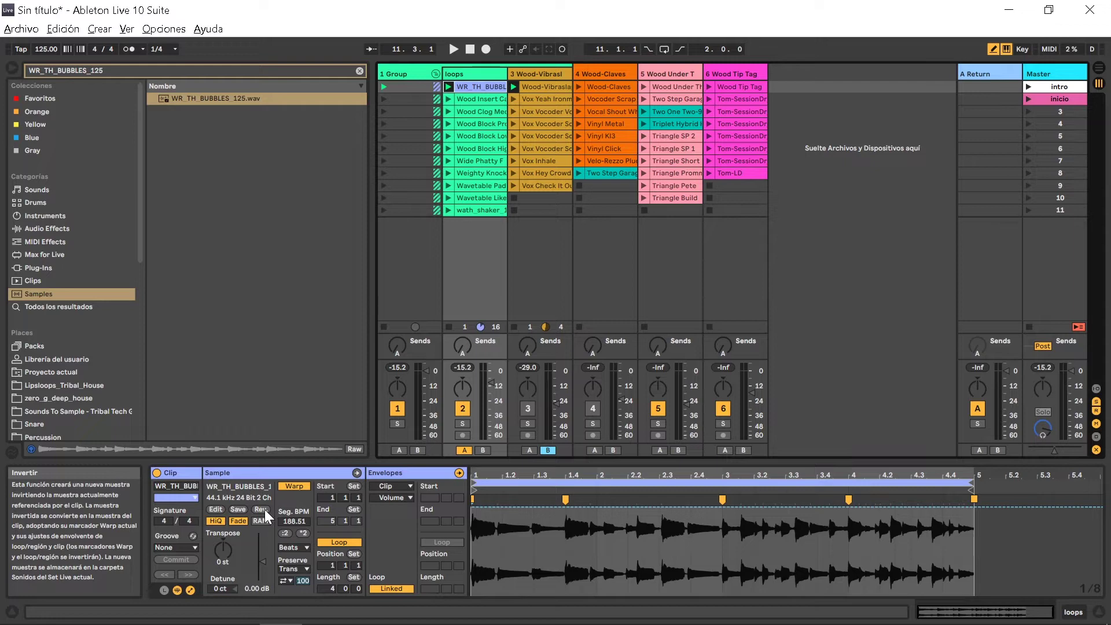
{"action": "left_click", "coordinate": [261, 509]}
{"action": "key", "text": "space"}
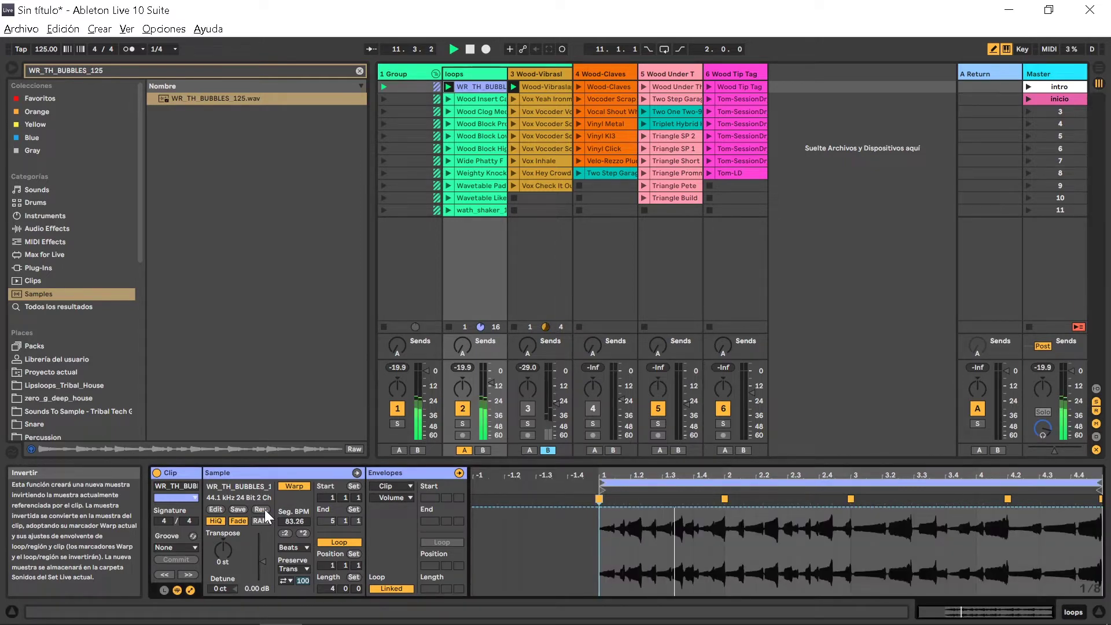
- Stop playback and reverse the WR_TH_BUBBLES sample again to restore its original direction
{"action": "key", "text": "space"}
{"action": "left_click", "coordinate": [261, 509]}
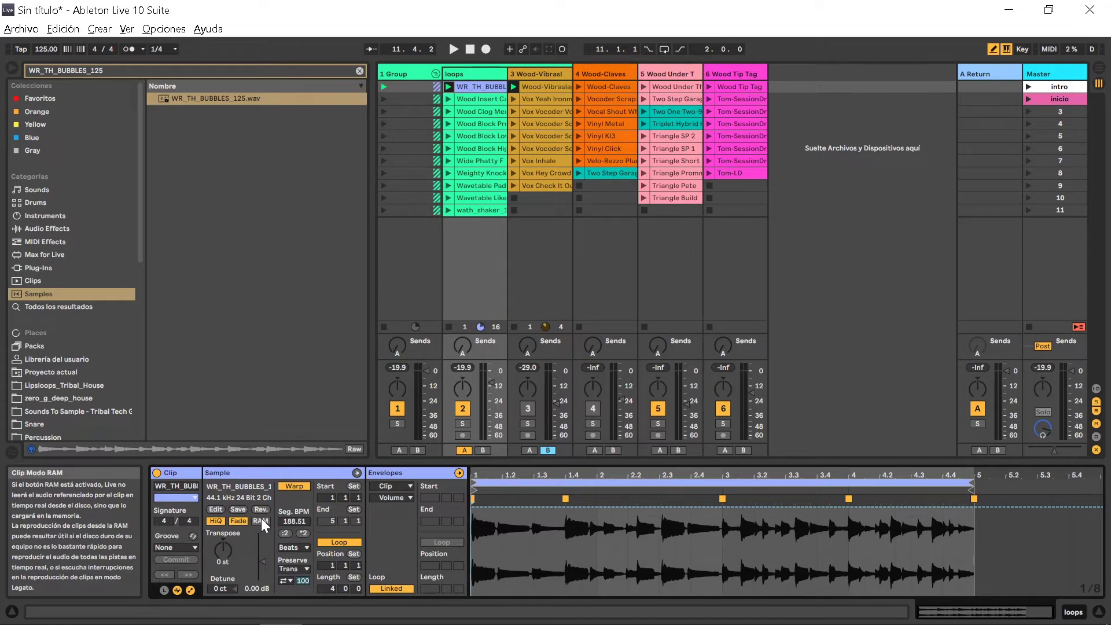
- Play the clip transposed by 5 st, return the transposition to 0 st, and lower the clip gain to -0.71 dB
{"action": "left_click", "coordinate": [224, 551]}
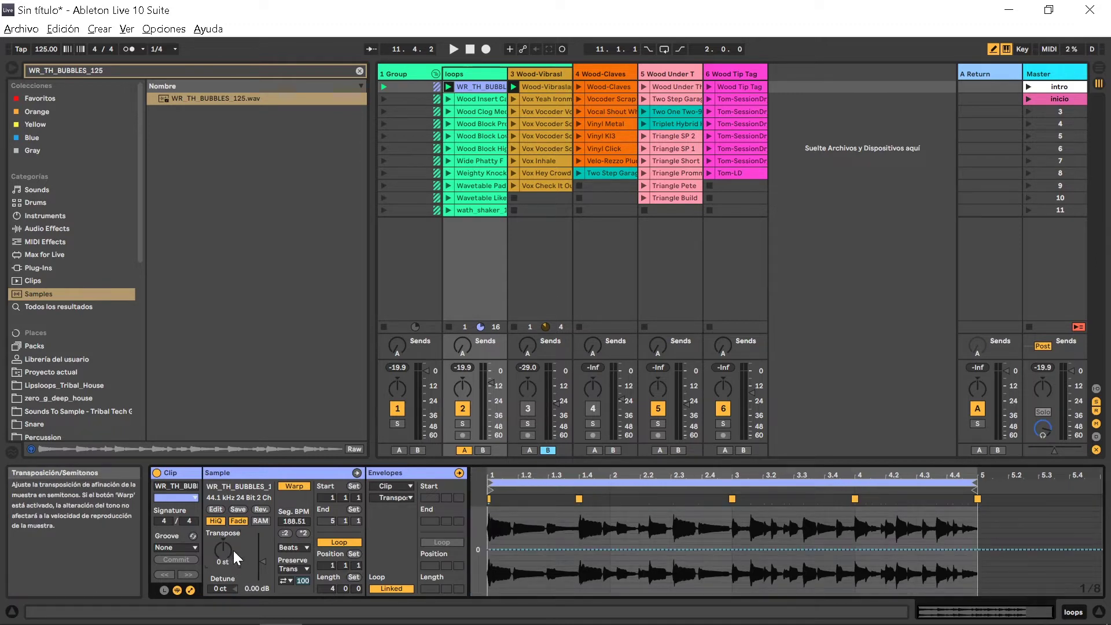
{"action": "key", "text": "space"}
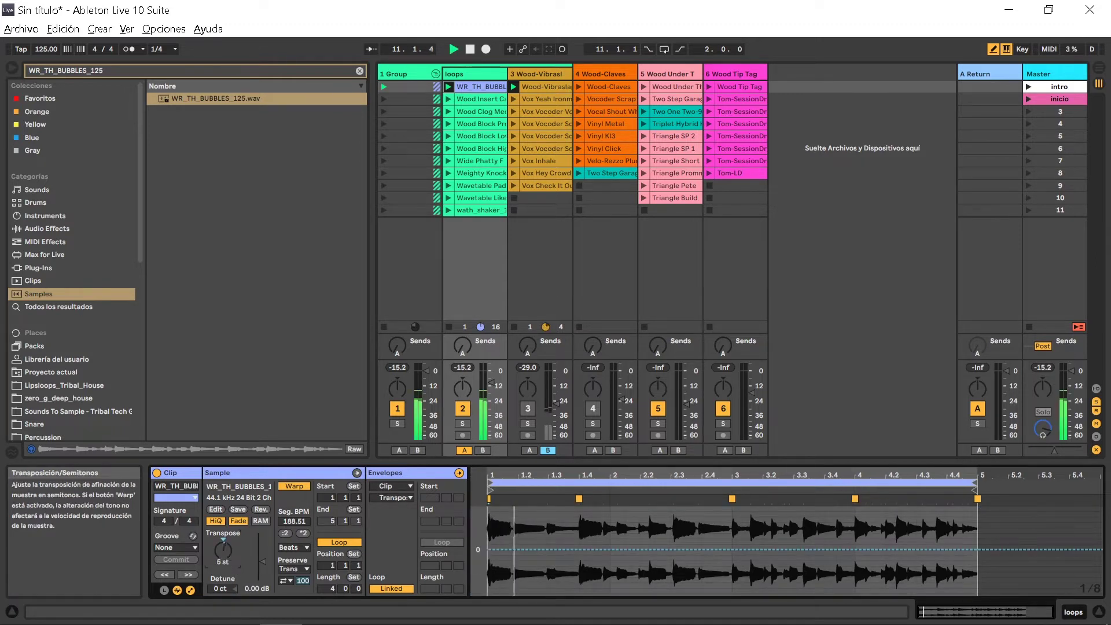
{"action": "mouse_move", "coordinate": [226, 552]}
{"action": "left_mouse_down"}
{"action": "mouse_move", "coordinate": [226, 535]}
{"action": "mouse_move", "coordinate": [226, 561]}
{"action": "left_mouse_up"}
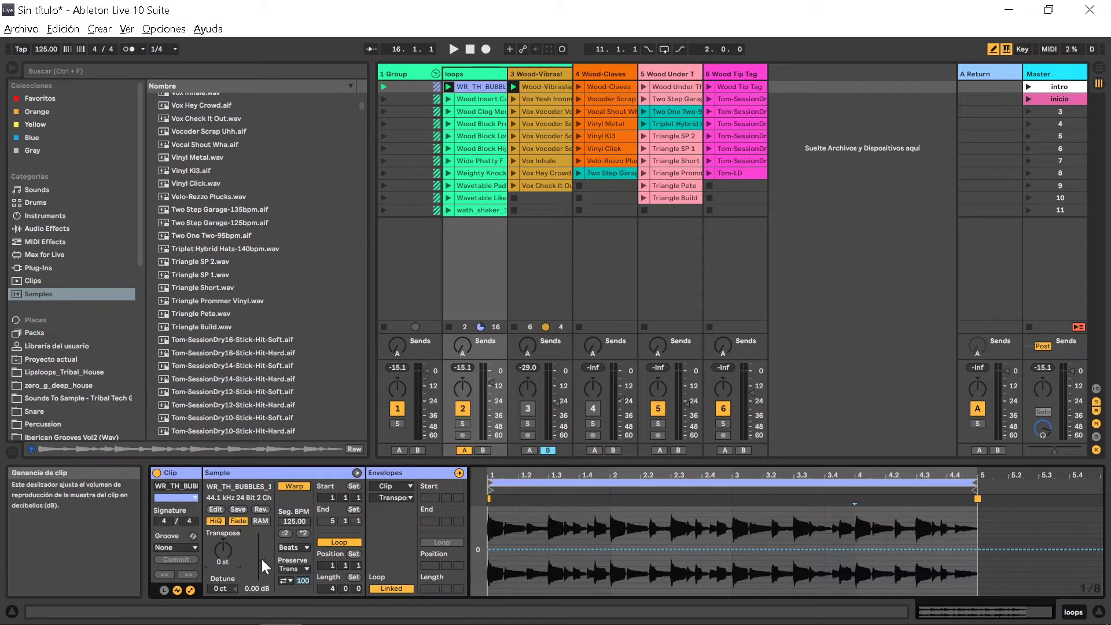
{"action": "mouse_move", "coordinate": [262, 559]}
{"action": "left_mouse_down"}
{"action": "mouse_move", "coordinate": [261, 515]}
{"action": "mouse_move", "coordinate": [261, 560]}
{"action": "left_mouse_up"}
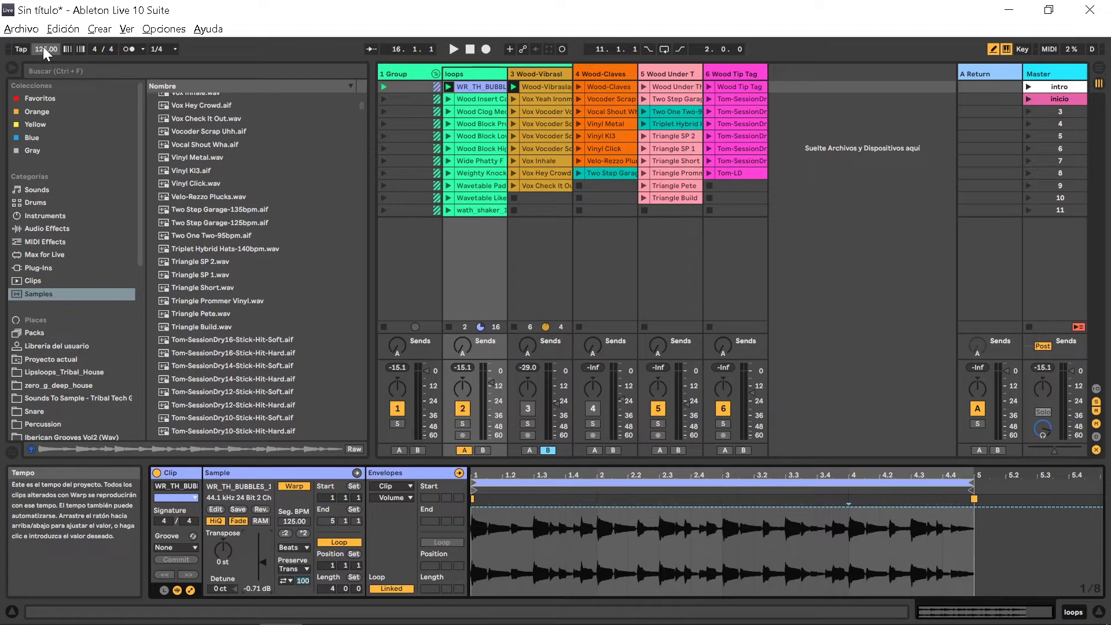
- Halve the clip's original tempo to 62.50 and again to 31.25 BPM, playing the clip at each setting
{"action": "left_click", "coordinate": [285, 533]}
{"action": "key", "text": "space"}
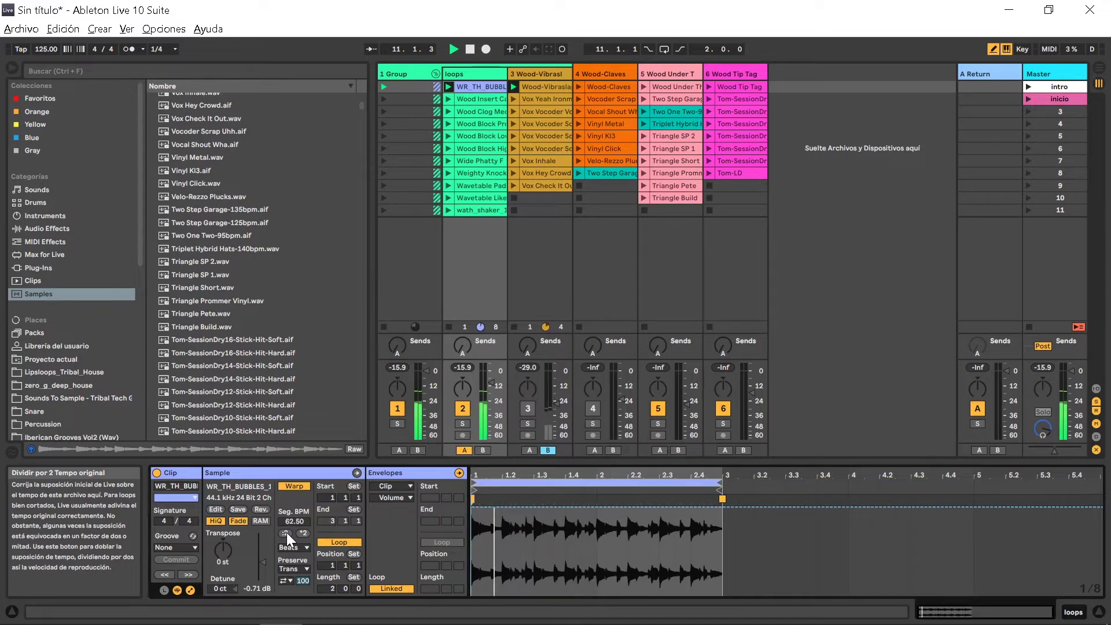
{"action": "key", "text": "space"}
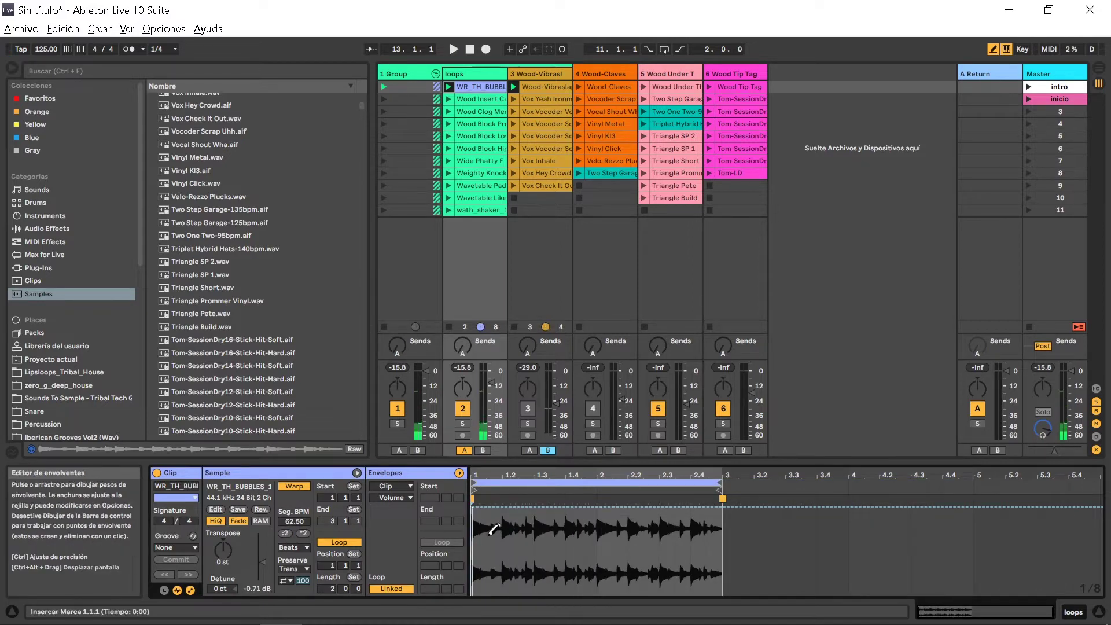
{"action": "left_click", "coordinate": [283, 533]}
{"action": "key", "text": "space"}
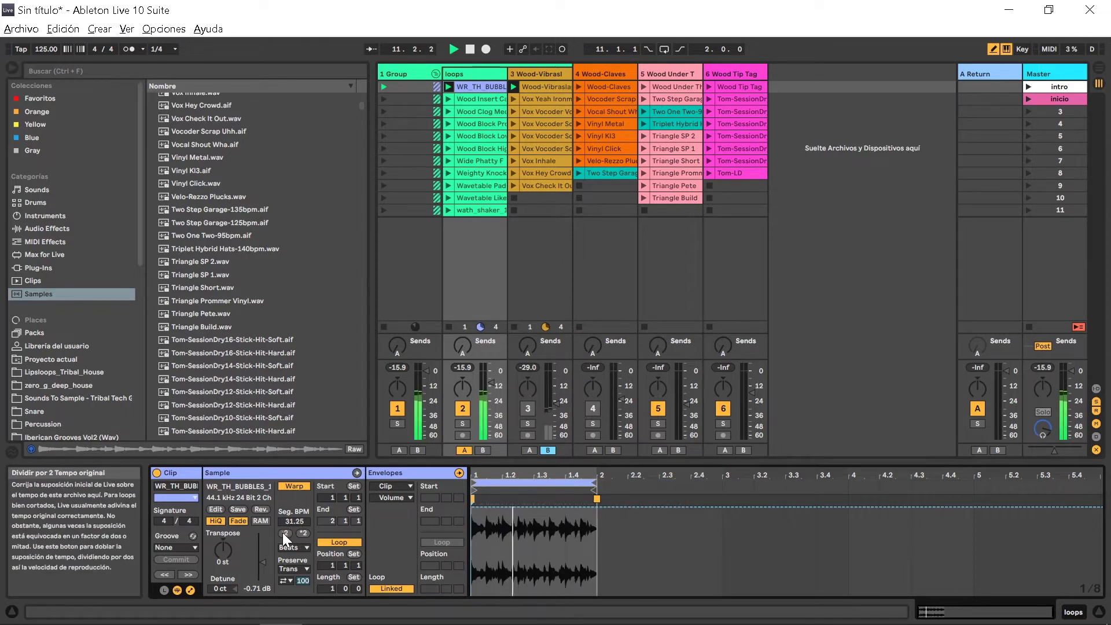
{"action": "key", "text": "space"}
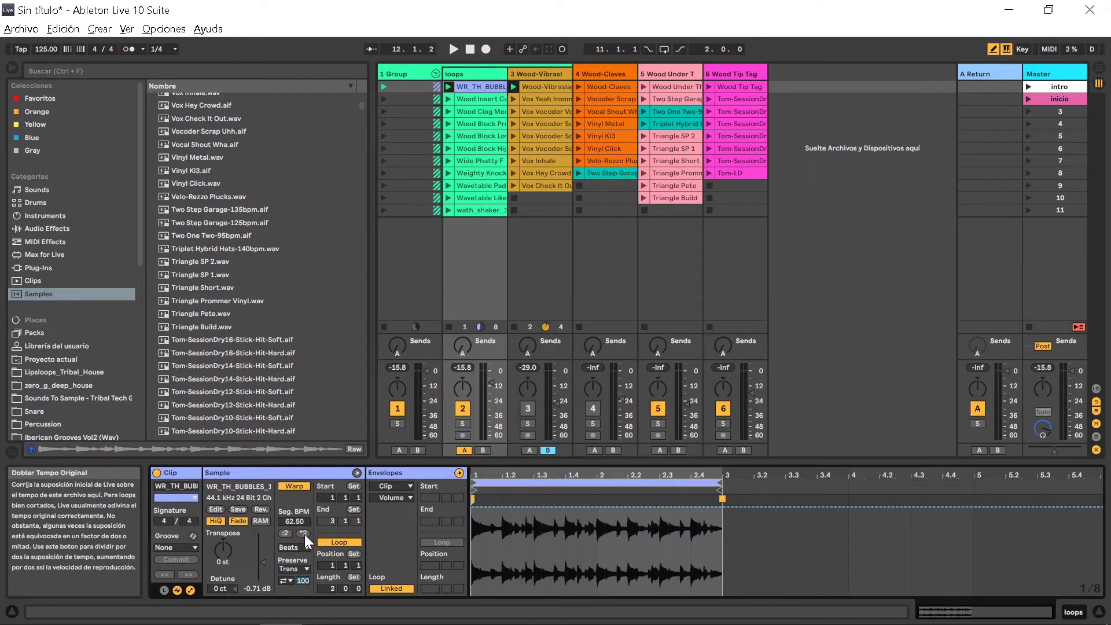
- Double the clip's original tempo through 62.50 and 125 to 250 BPM while listening to the clip
{"action": "left_click", "coordinate": [303, 533]}
{"action": "key", "text": "space"}
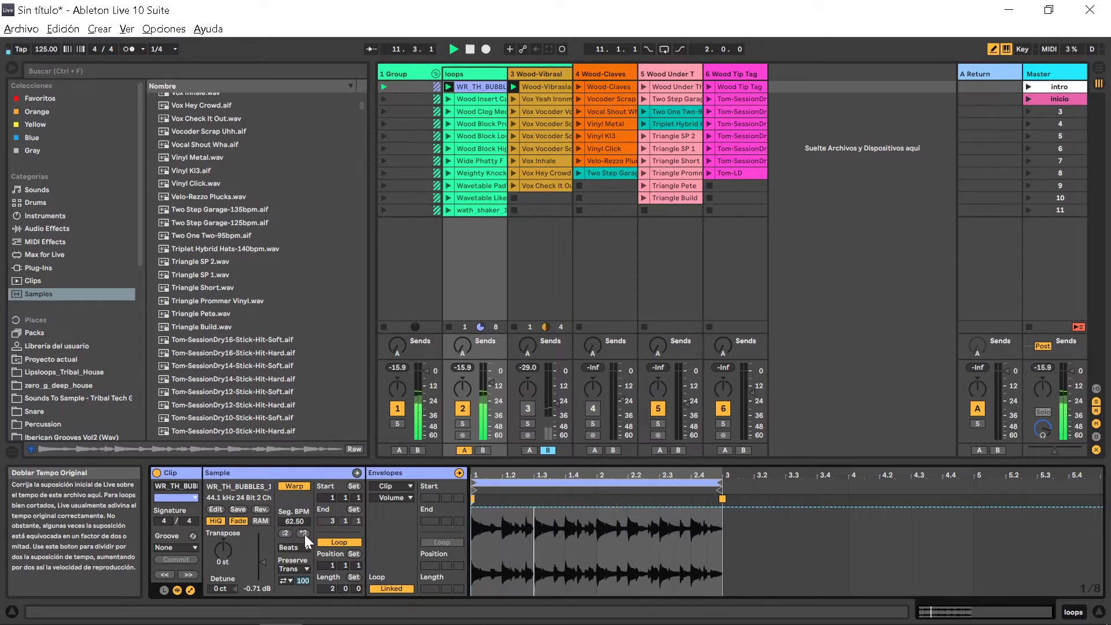
{"action": "left_click", "coordinate": [303, 533]}
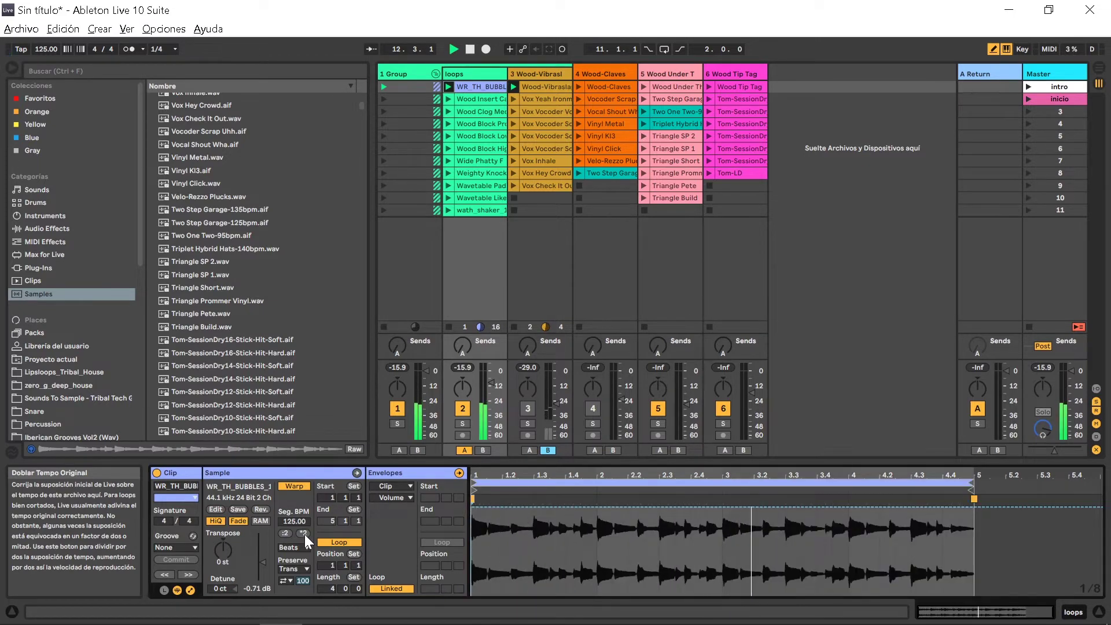
{"action": "left_click", "coordinate": [303, 533]}
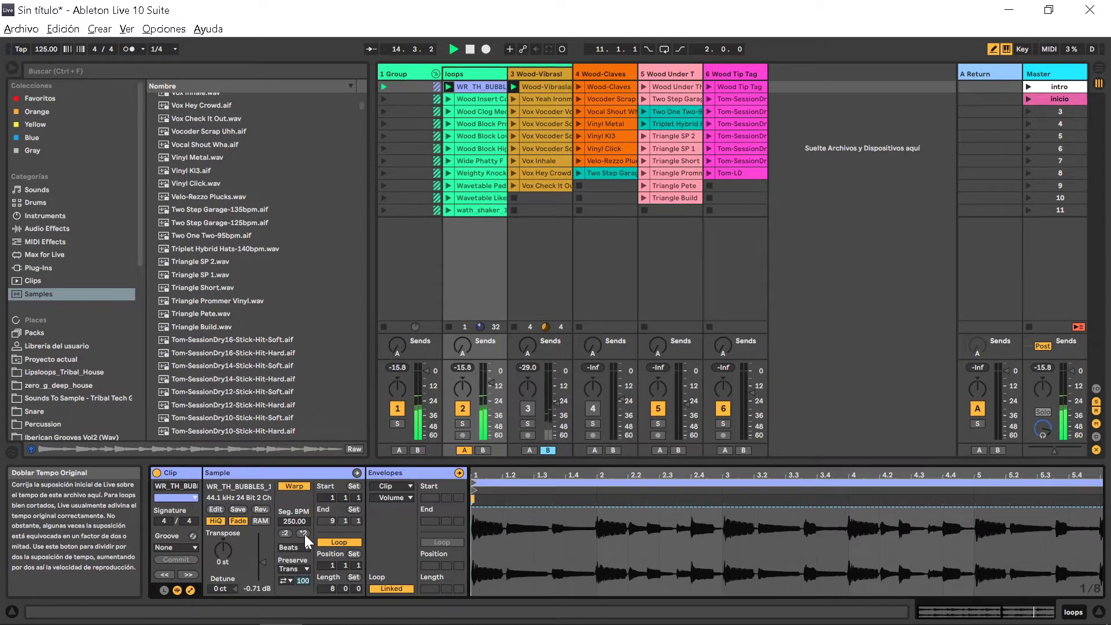
{"action": "key", "text": "space"}
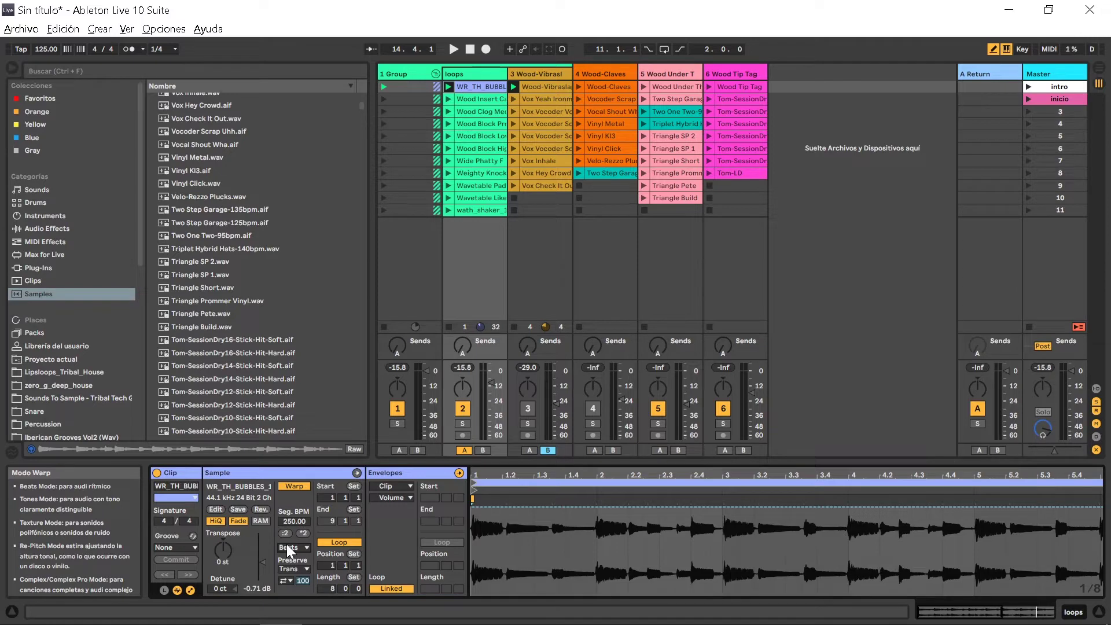
- Review the available warp modes for the clip and keep Beats selected
{"action": "left_click", "coordinate": [290, 547]}
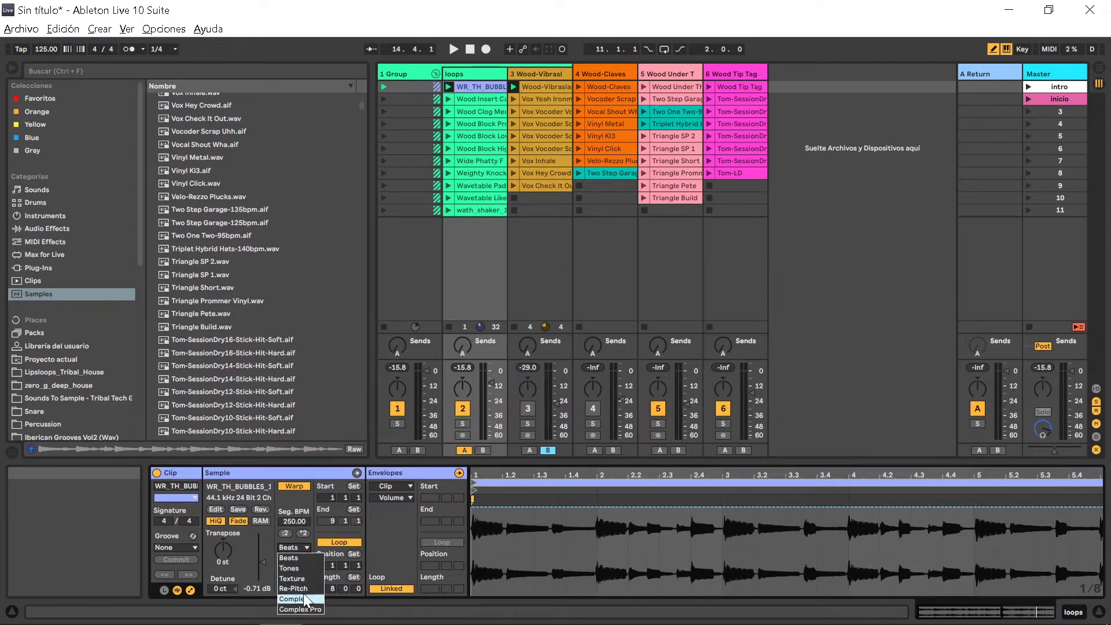
{"action": "left_click", "coordinate": [289, 548]}
{"action": "left_click", "coordinate": [289, 548]}
{"action": "left_click", "coordinate": [289, 548]}
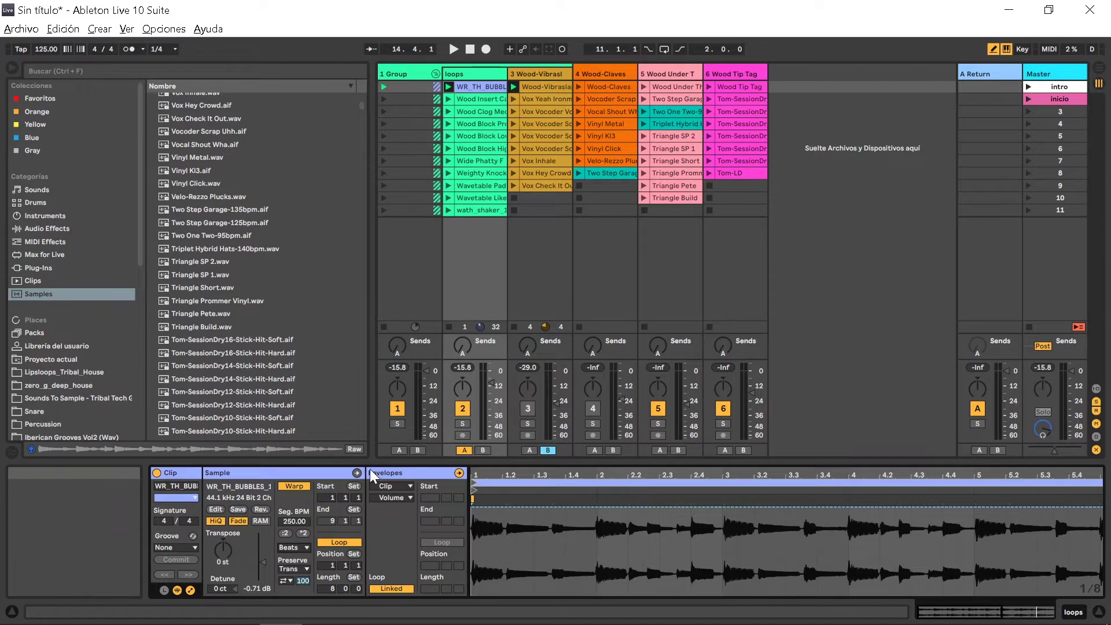
{"action": "left_click", "coordinate": [294, 547]}
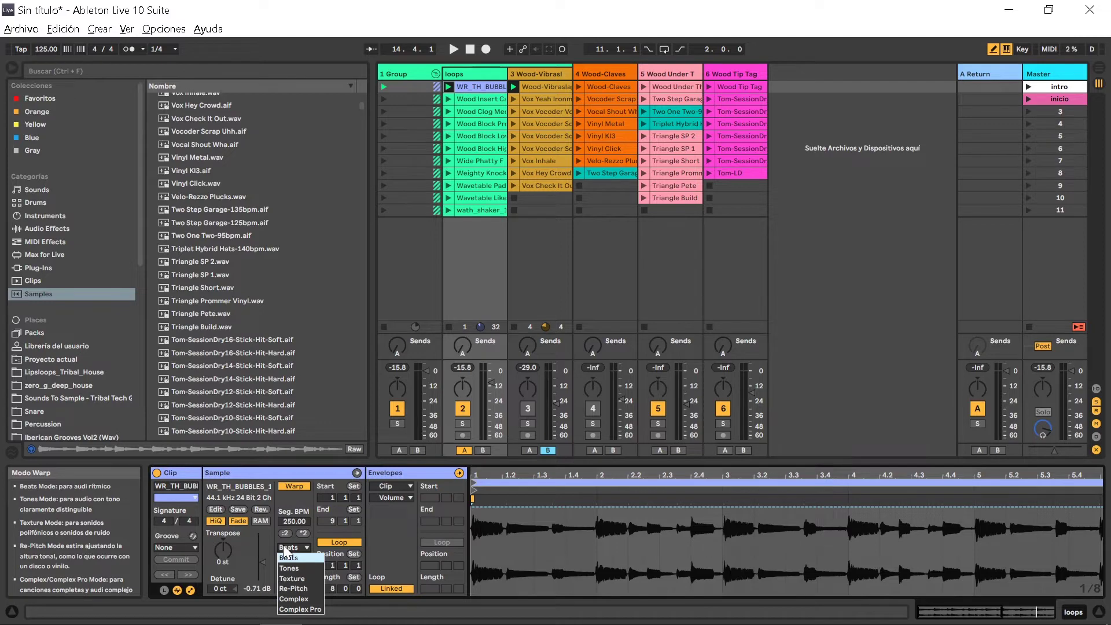
{"action": "left_click", "coordinate": [290, 557]}
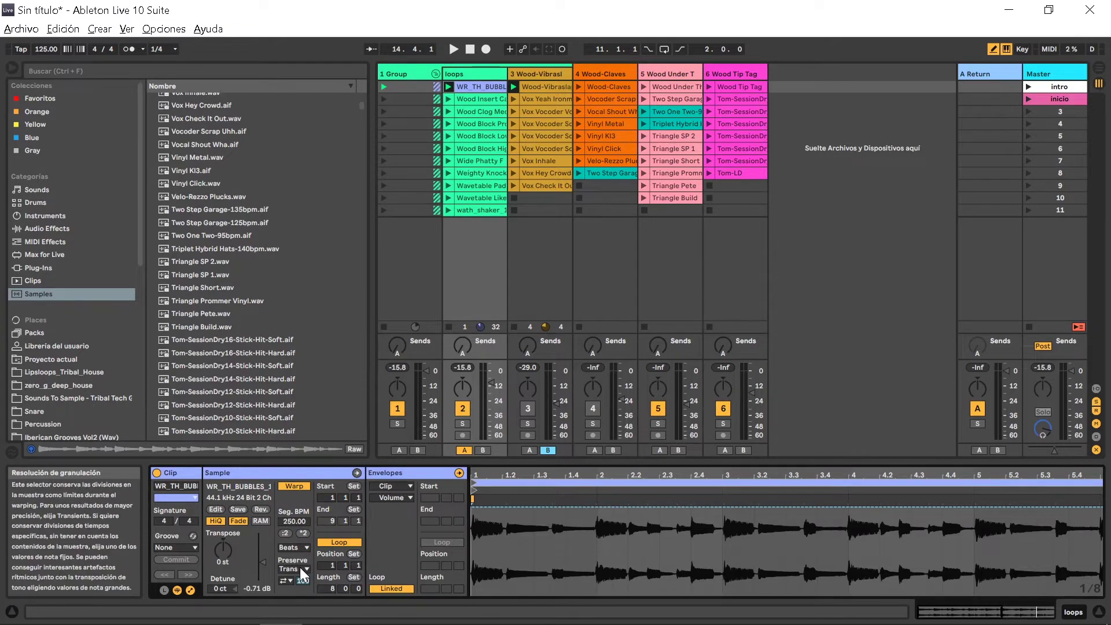
- Review the Preserve resolutions and transient loop modes, keeping Transients and the back-and-forth loop
{"action": "left_click", "coordinate": [298, 566]}
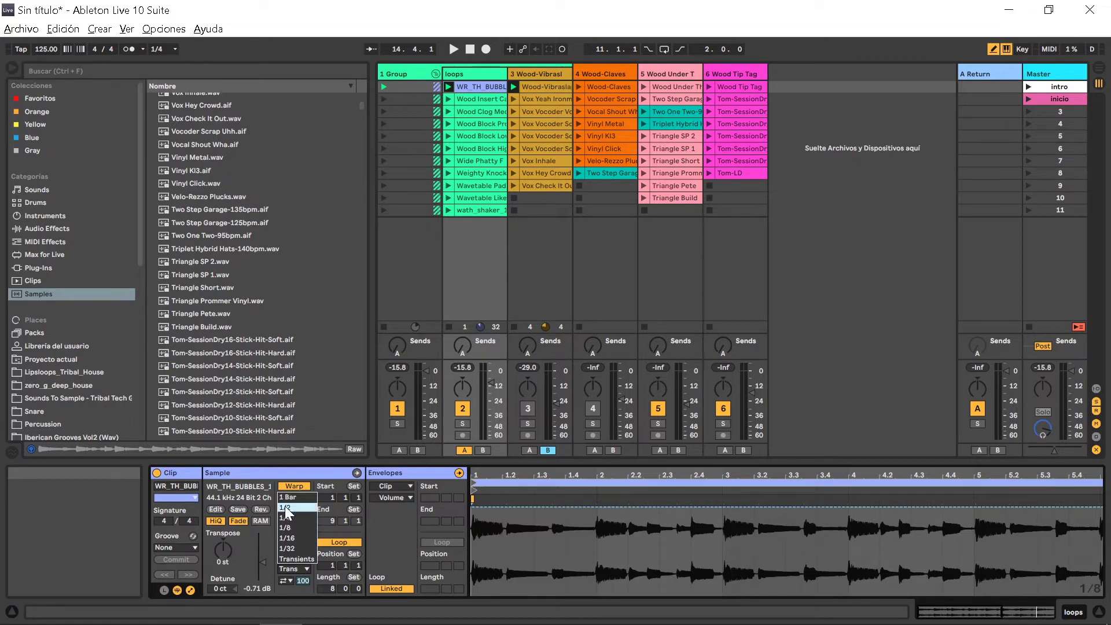
{"action": "left_click", "coordinate": [277, 559]}
{"action": "left_click", "coordinate": [286, 581]}
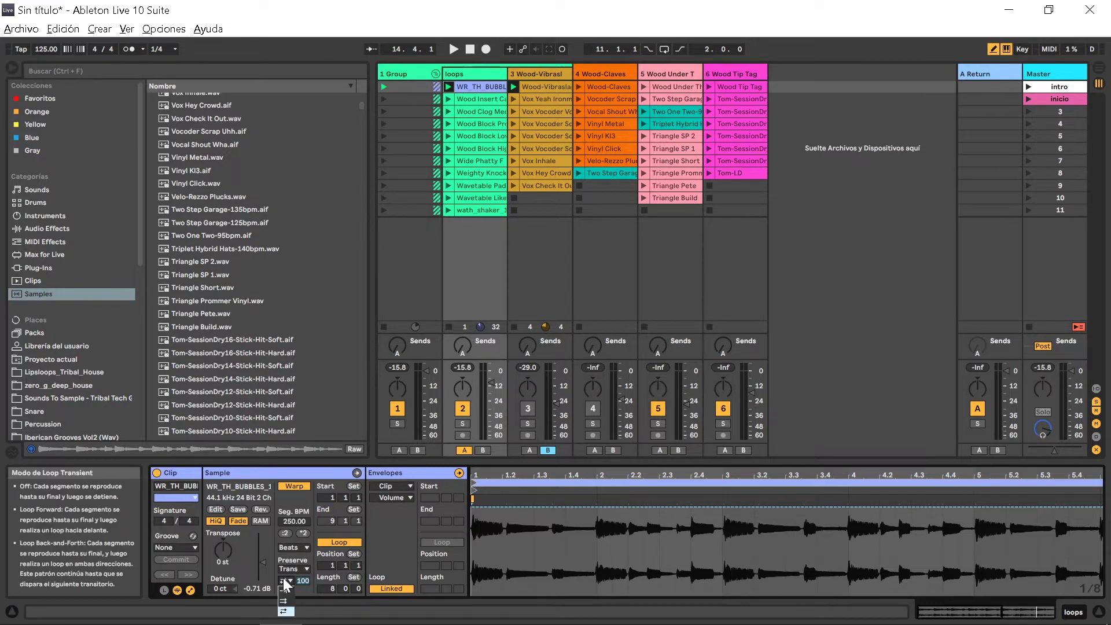
{"action": "left_click", "coordinate": [284, 611]}
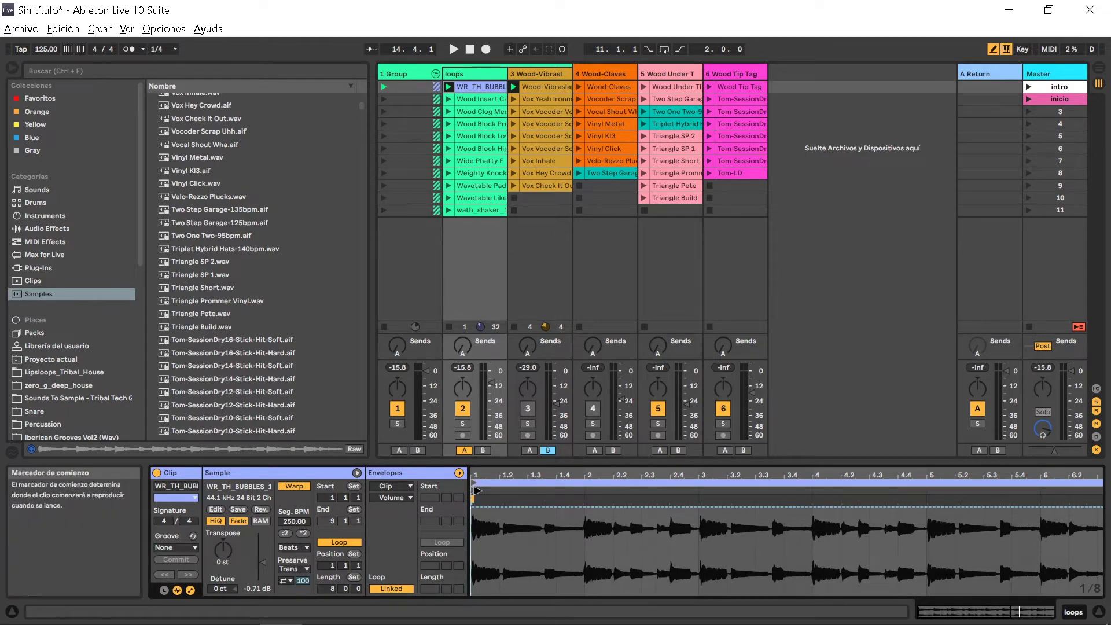
- Move the clip's start marker to bar 2 and play the clip from there
{"action": "mouse_move", "coordinate": [490, 489]}
{"action": "left_mouse_down"}
{"action": "mouse_move", "coordinate": [701, 489]}
{"action": "mouse_move", "coordinate": [587, 490]}
{"action": "left_mouse_up"}
{"action": "left_click", "coordinate": [590, 492]}
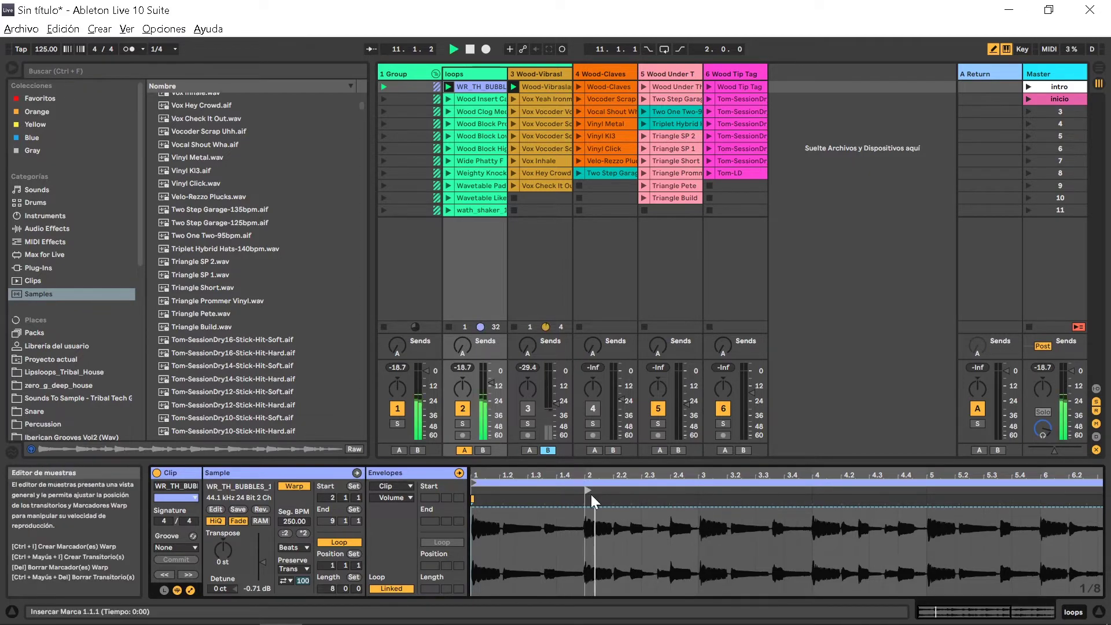
{"action": "key", "text": "space"}
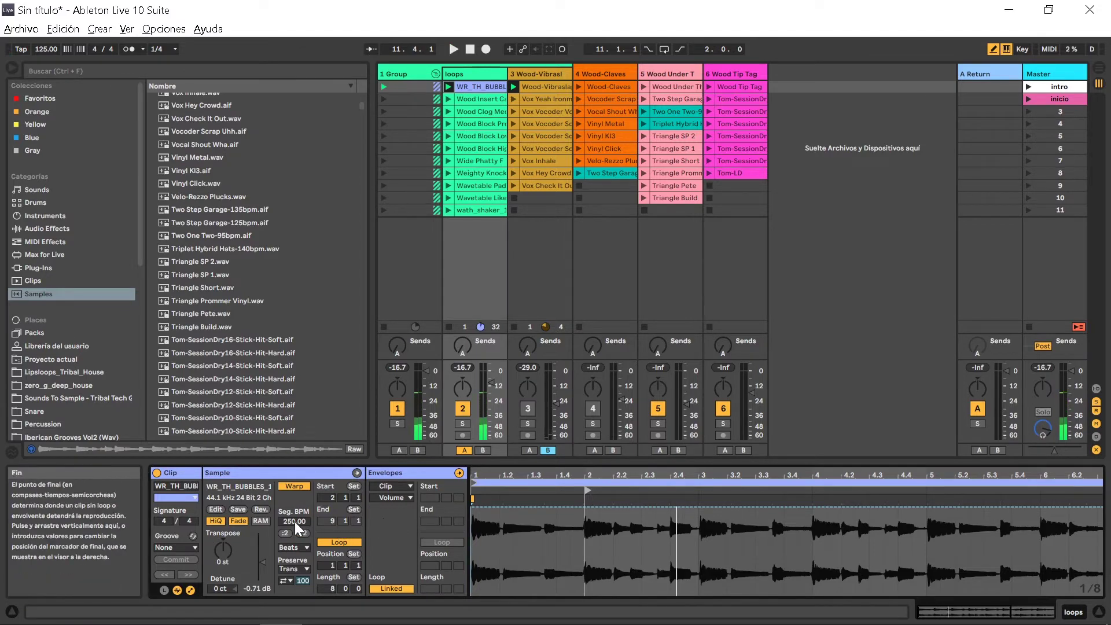
- Halve the clip's original tempo to 125 BPM and play it with the start marker at bar 2
{"action": "left_click", "coordinate": [284, 532]}
{"action": "mouse_move", "coordinate": [531, 490]}
{"action": "left_mouse_down"}
{"action": "mouse_move", "coordinate": [600, 492]}
{"action": "mouse_move", "coordinate": [587, 491]}
{"action": "left_mouse_up"}
{"action": "left_click", "coordinate": [588, 490]}
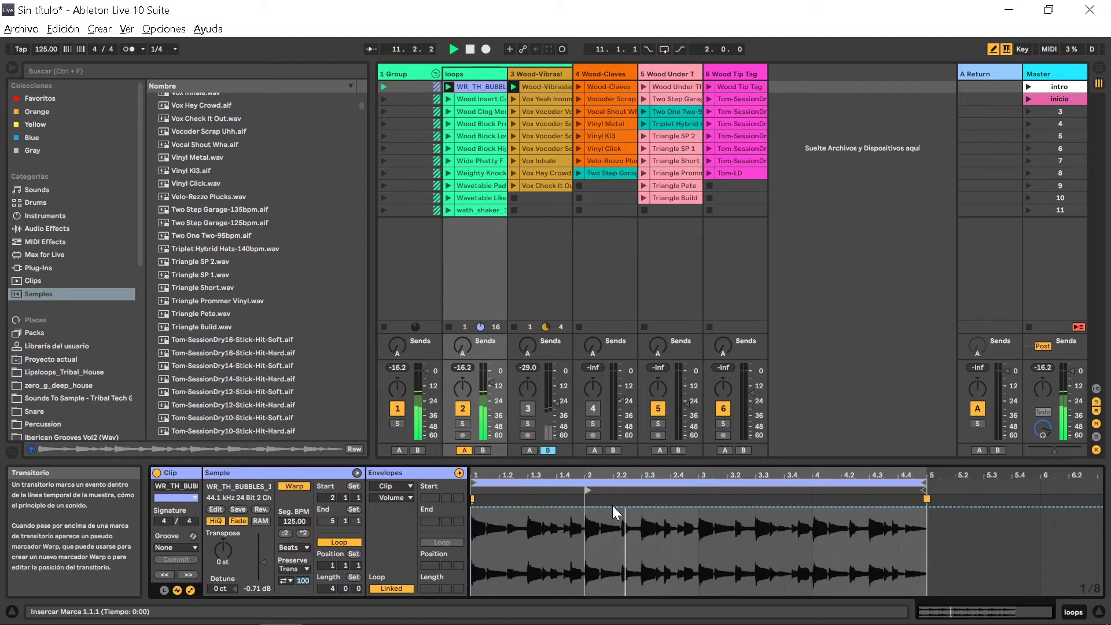
{"action": "key", "text": "space"}
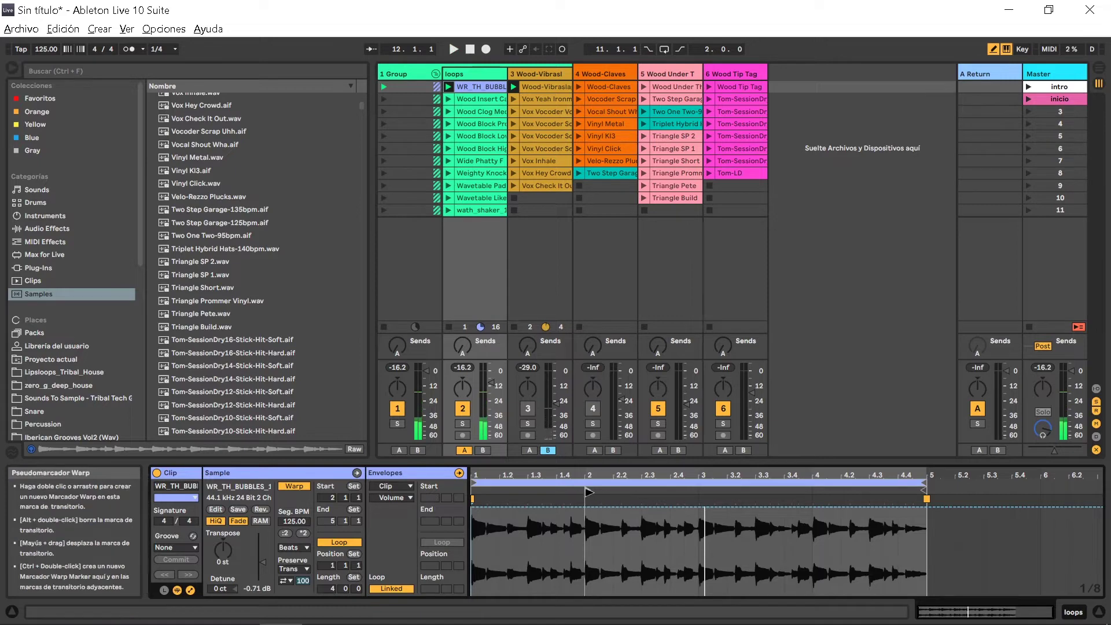
- Play the clip with its start marker at 1.4.3, and return the marker to 1.1.1
{"action": "left_click_drag", "start_coordinate": [583, 491], "coordinate": [567, 493]}
{"action": "key", "text": "space"}
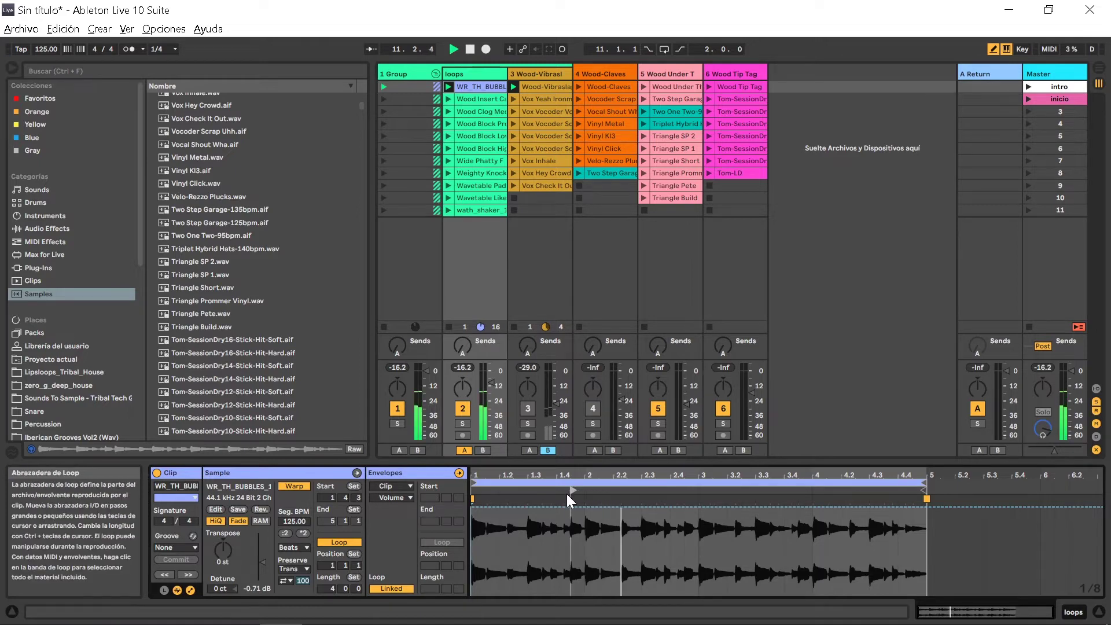
{"action": "key", "text": "space"}
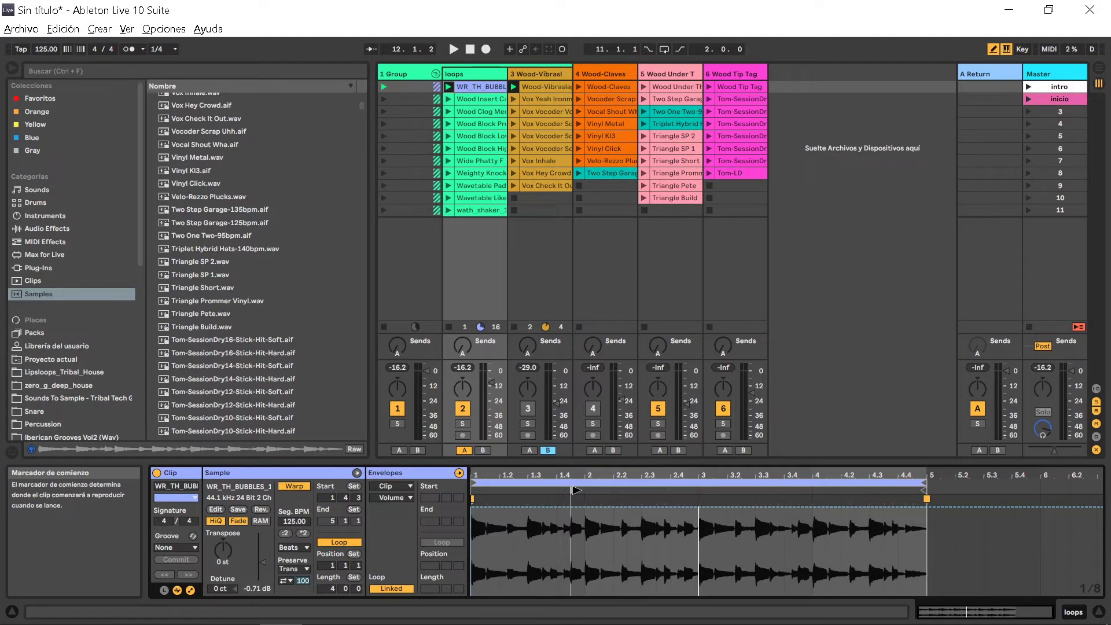
{"action": "left_click_drag", "start_coordinate": [576, 491], "coordinate": [473, 490]}
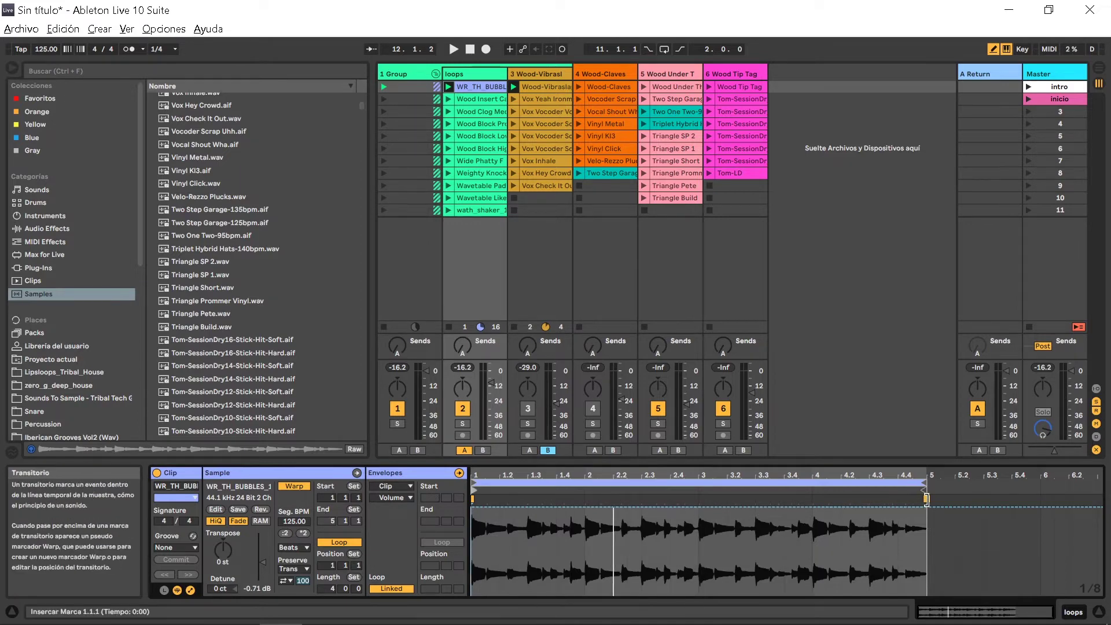
- Turn off looping for the clip and play it through once
{"action": "key", "text": "space"}
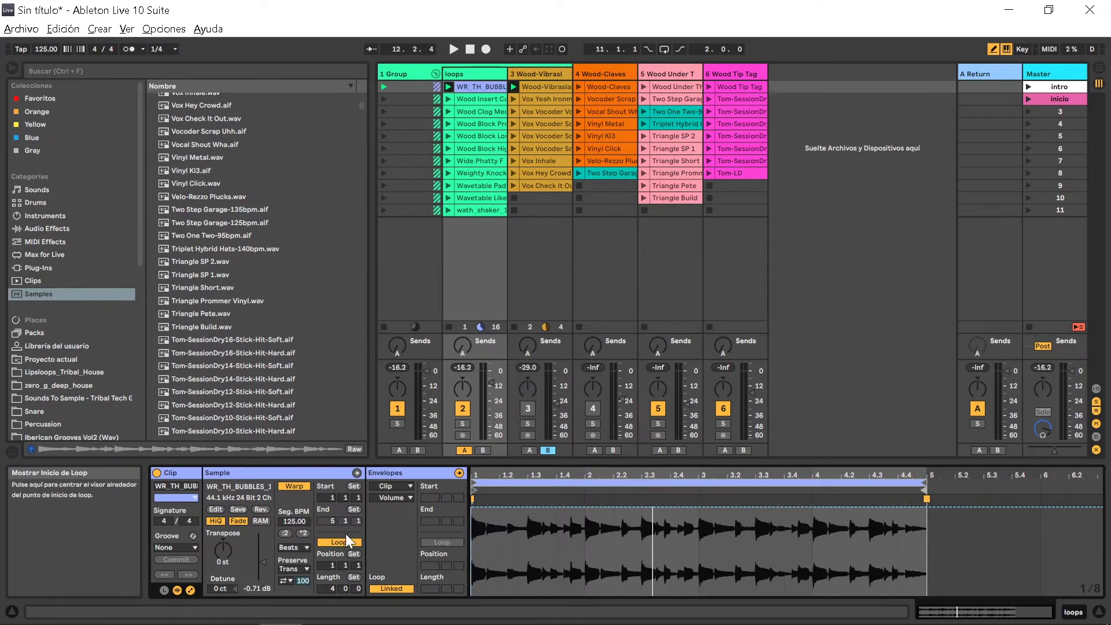
{"action": "left_click", "coordinate": [335, 543]}
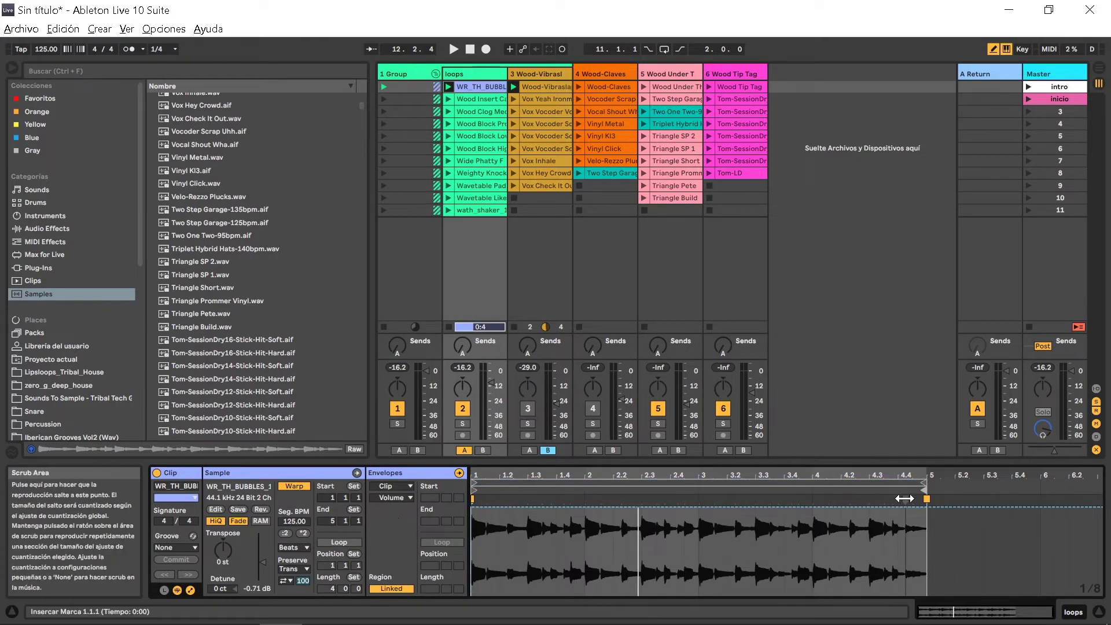
{"action": "key", "text": "space"}
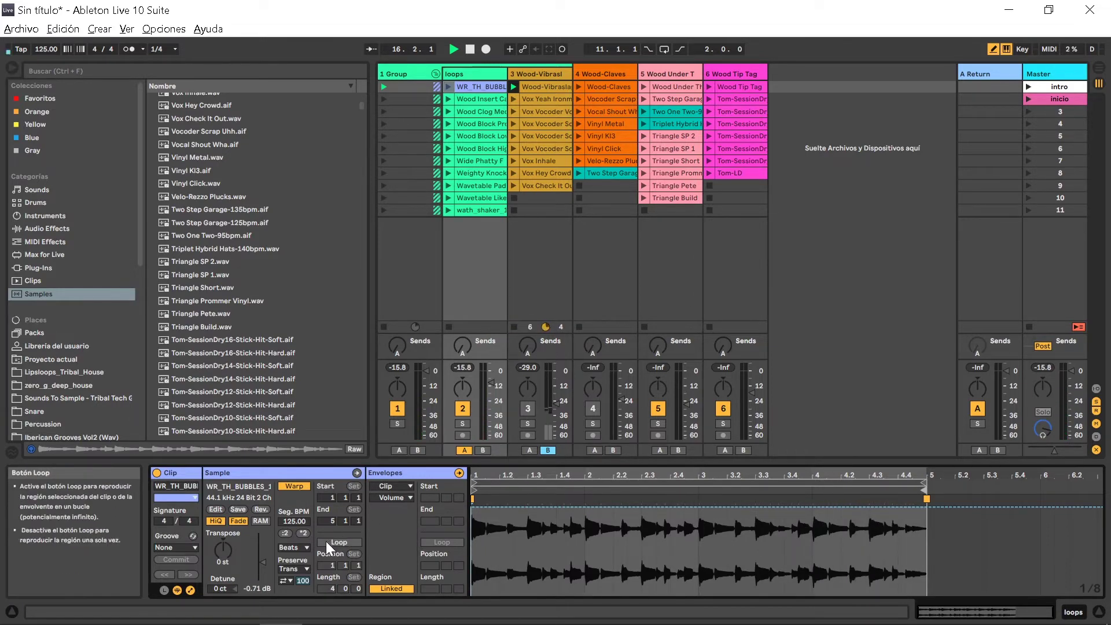
- Turn the clip's looping on and resize the loop brace to 1 bar, to 3.3.2, and finally to 2 bars
{"action": "left_click", "coordinate": [341, 543]}
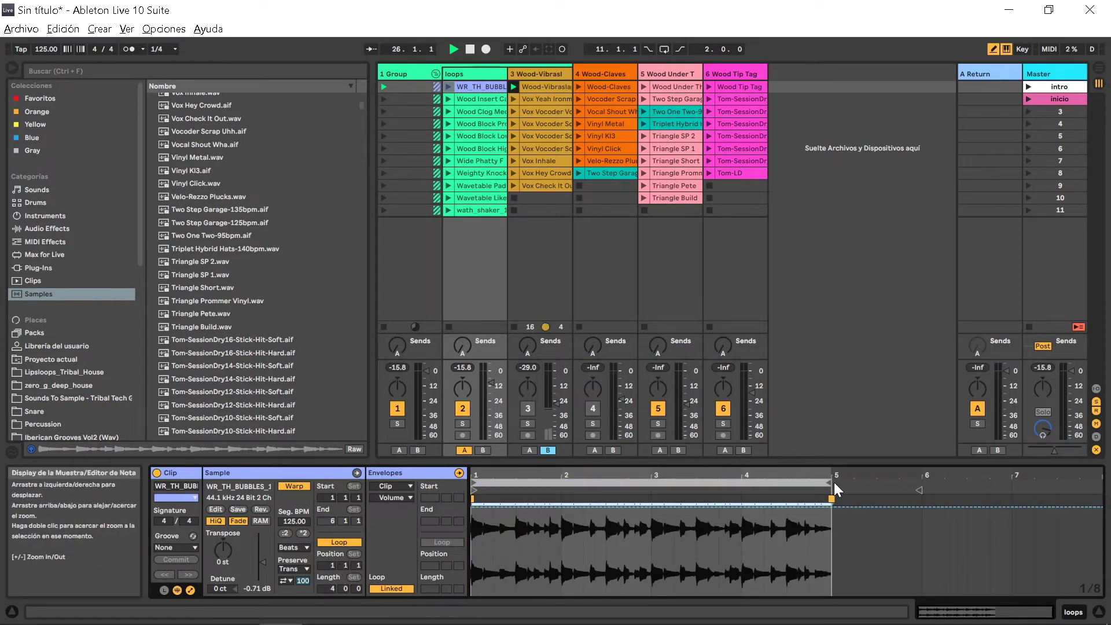
{"action": "left_click_drag", "start_coordinate": [832, 482], "coordinate": [561, 488]}
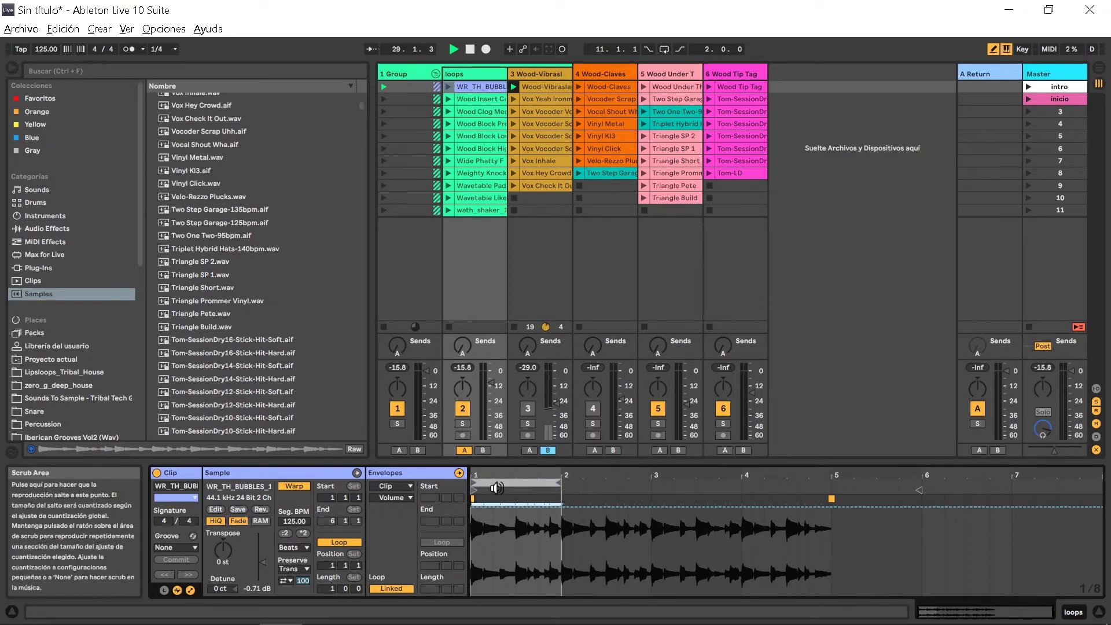
{"action": "left_click_drag", "start_coordinate": [494, 478], "coordinate": [822, 490]}
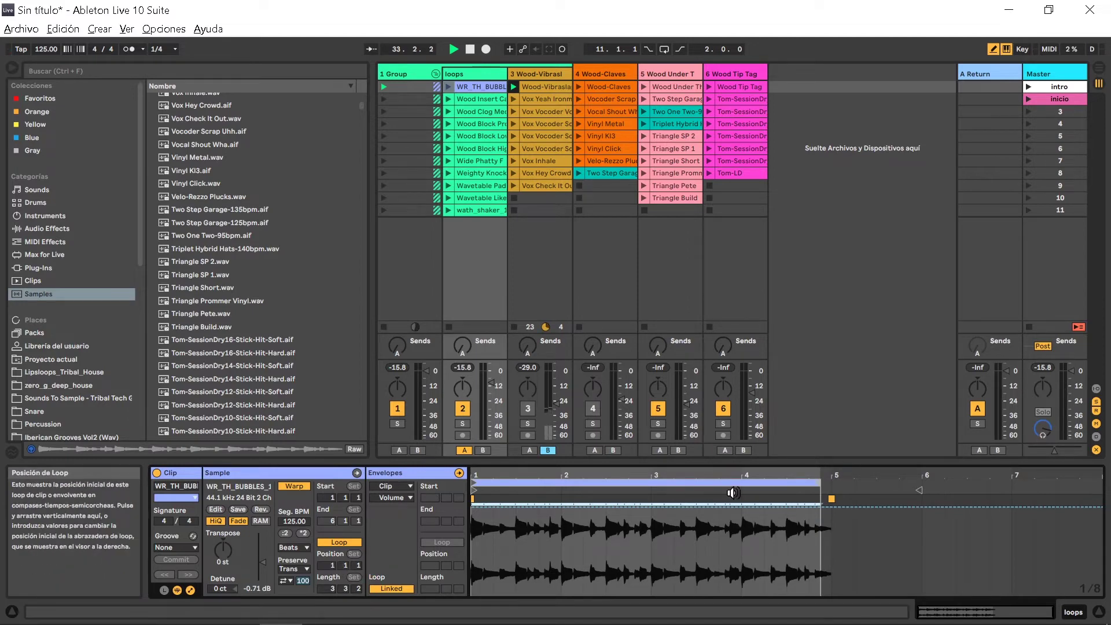
{"action": "left_click_drag", "start_coordinate": [820, 481], "coordinate": [650, 473]}
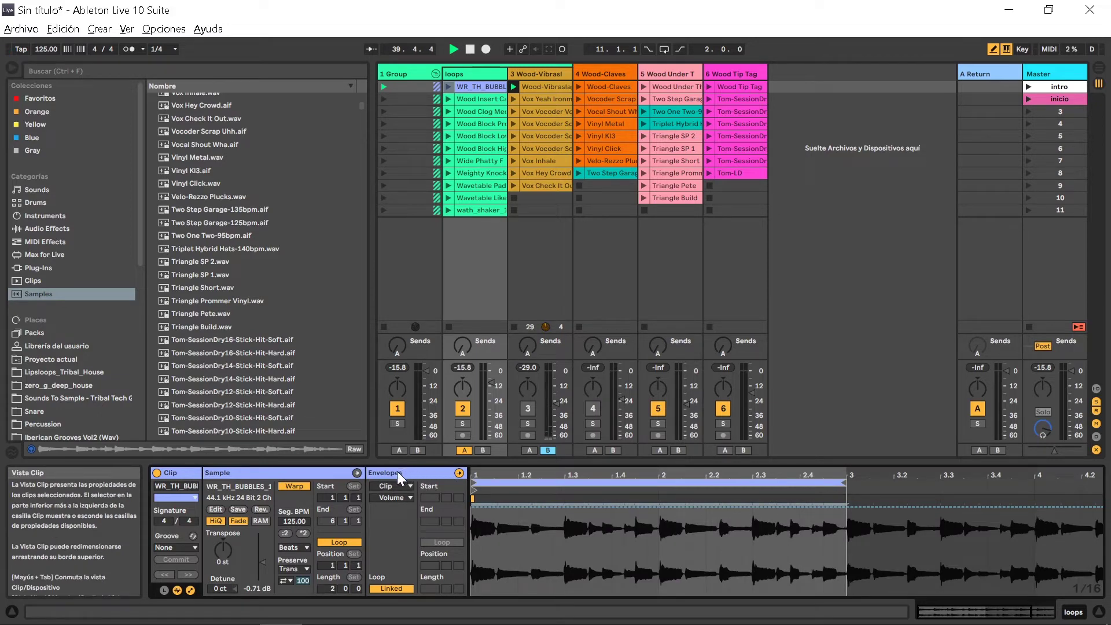
- Examine which envelope parameters are available for the Clip and Mixer devices
{"action": "left_click", "coordinate": [404, 485]}
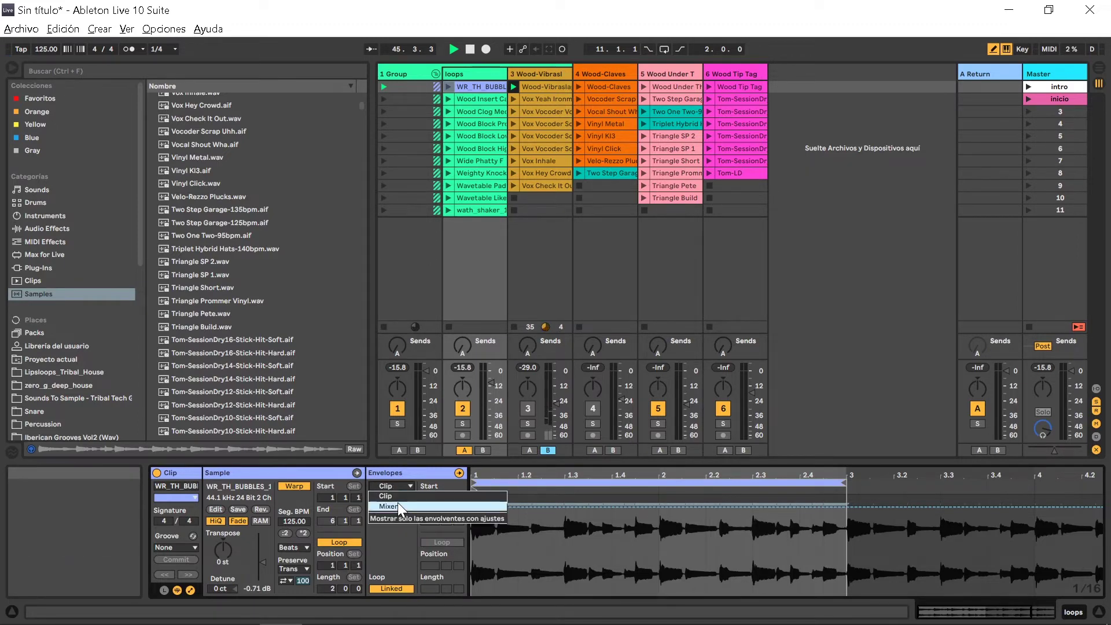
{"action": "left_click", "coordinate": [399, 506]}
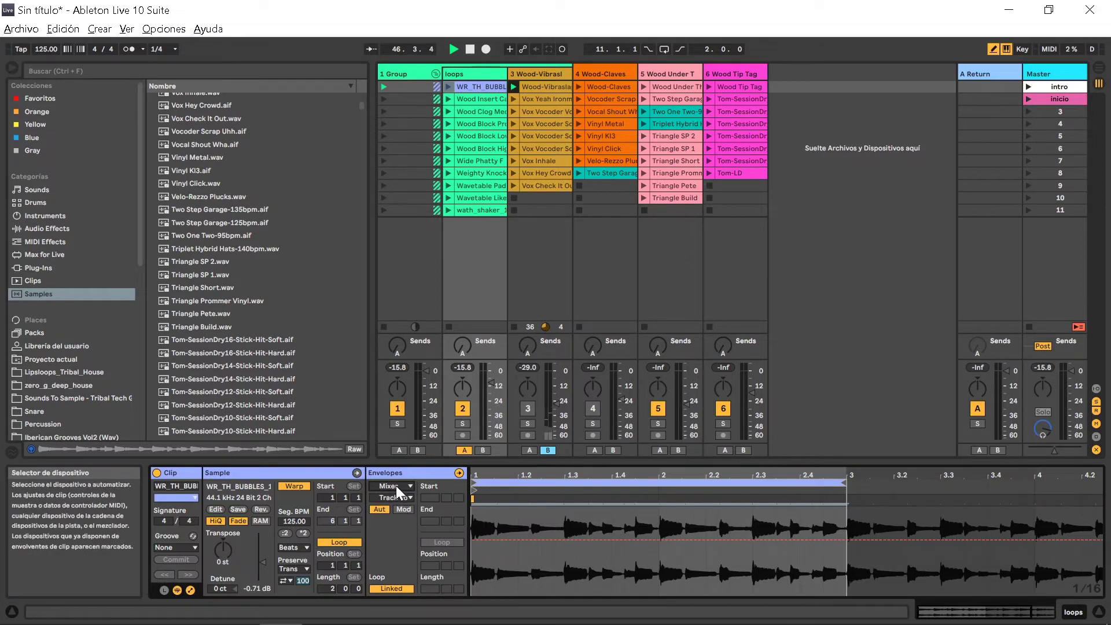
{"action": "left_click", "coordinate": [393, 486]}
{"action": "left_click", "coordinate": [386, 498]}
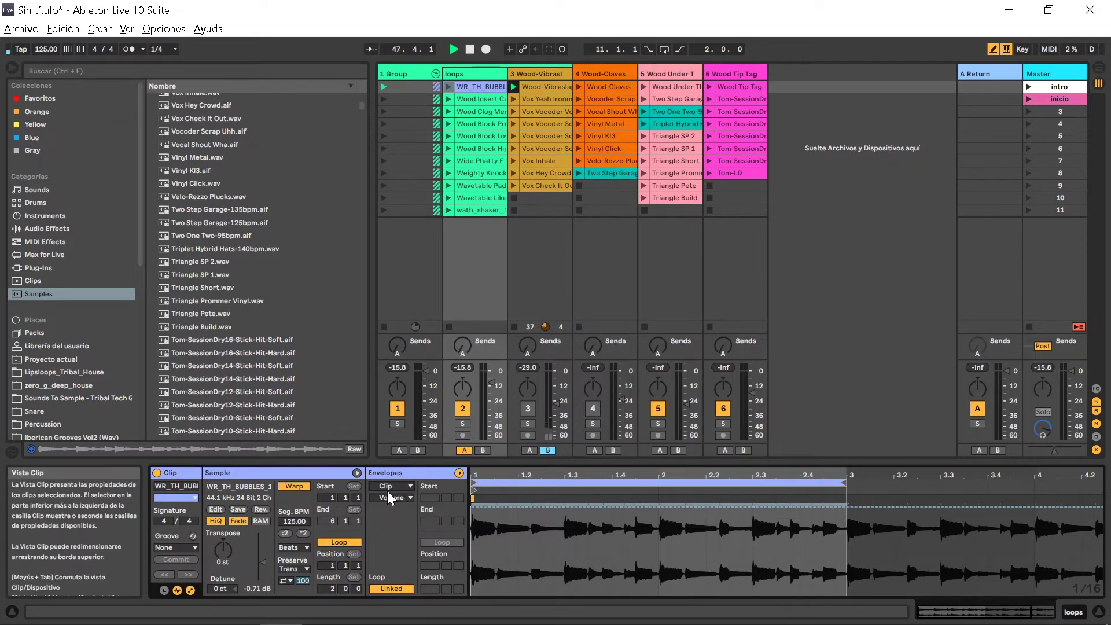
{"action": "left_click", "coordinate": [398, 486]}
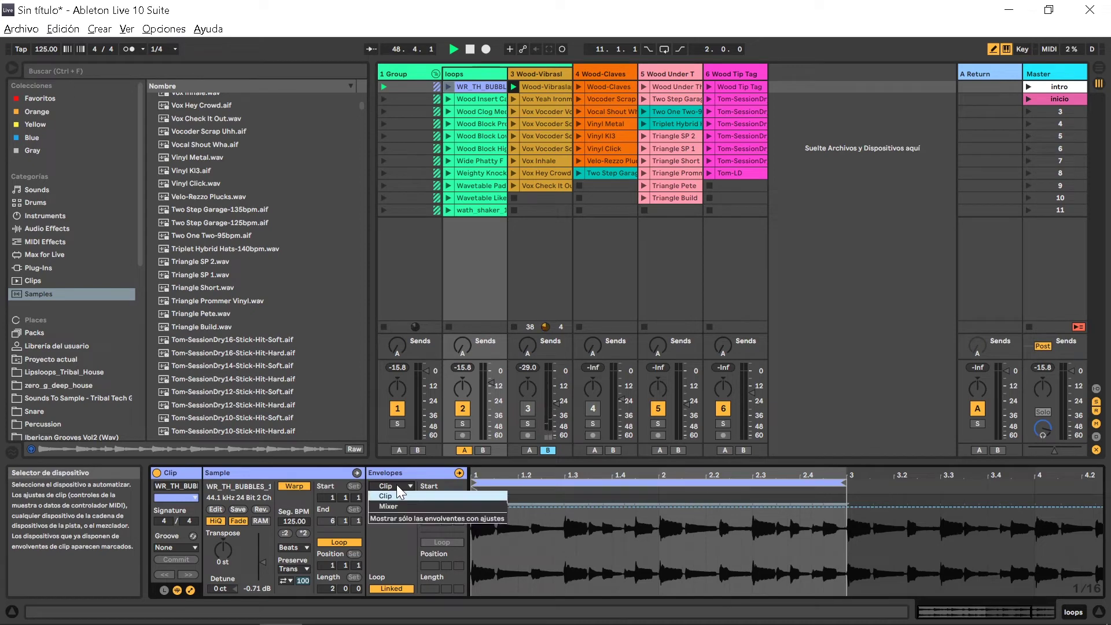
{"action": "left_click", "coordinate": [397, 486]}
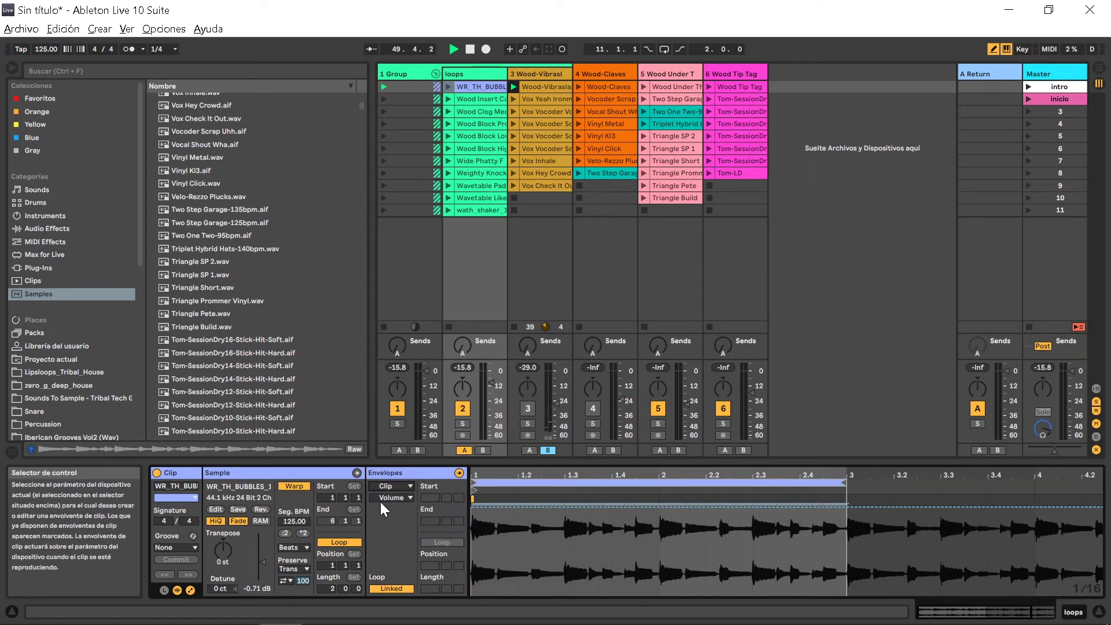
{"action": "left_click", "coordinate": [387, 498]}
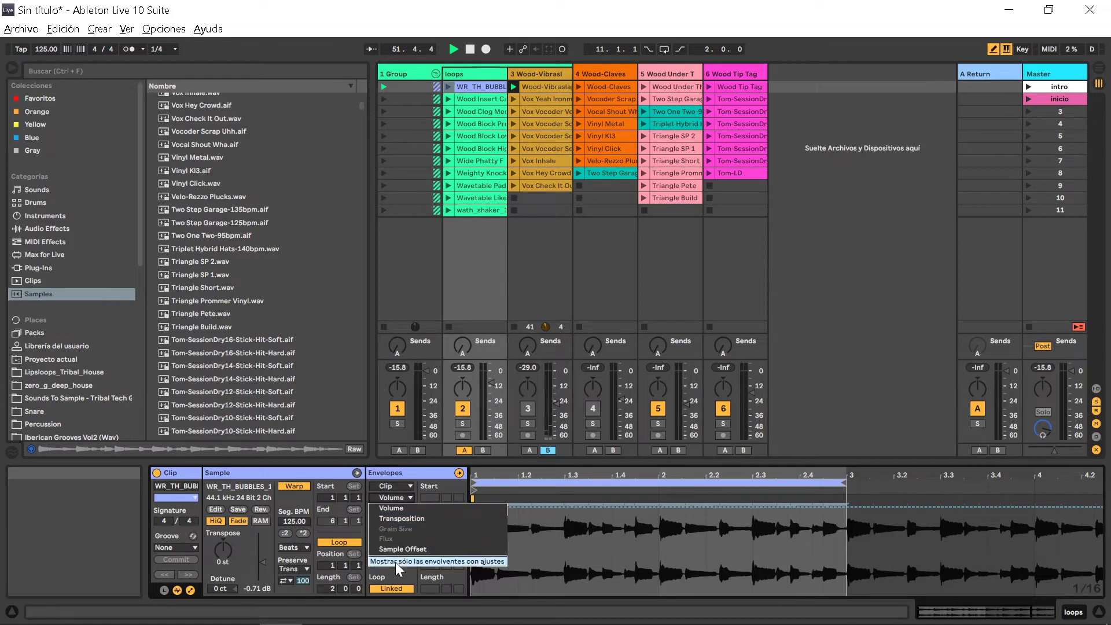
{"action": "left_click", "coordinate": [393, 498]}
{"action": "left_click", "coordinate": [395, 487]}
{"action": "left_click", "coordinate": [397, 498]}
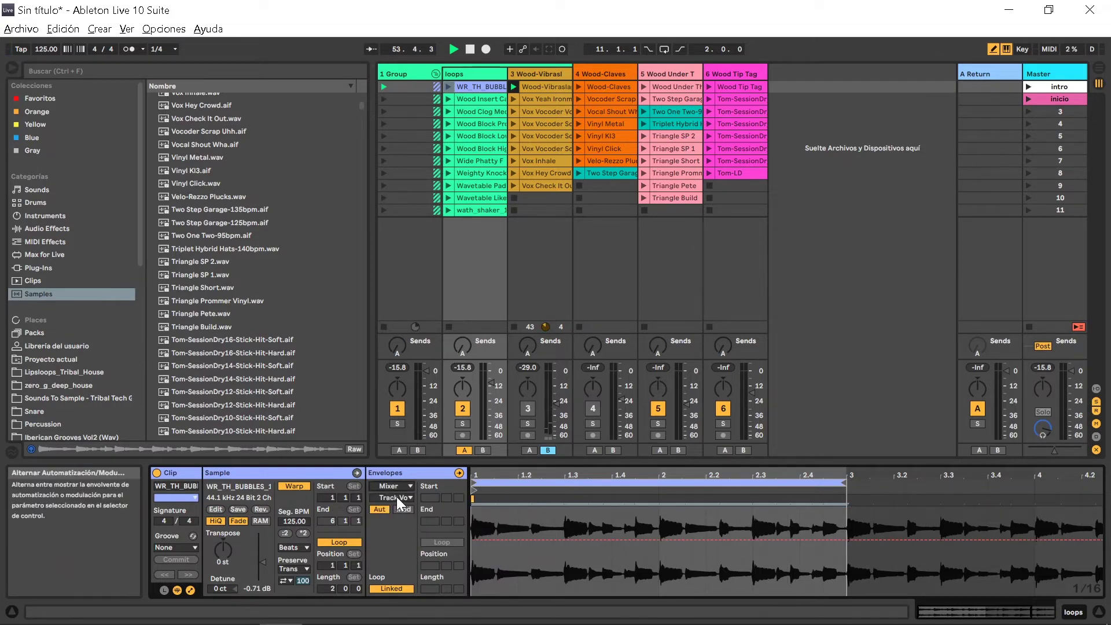
{"action": "left_click", "coordinate": [397, 499]}
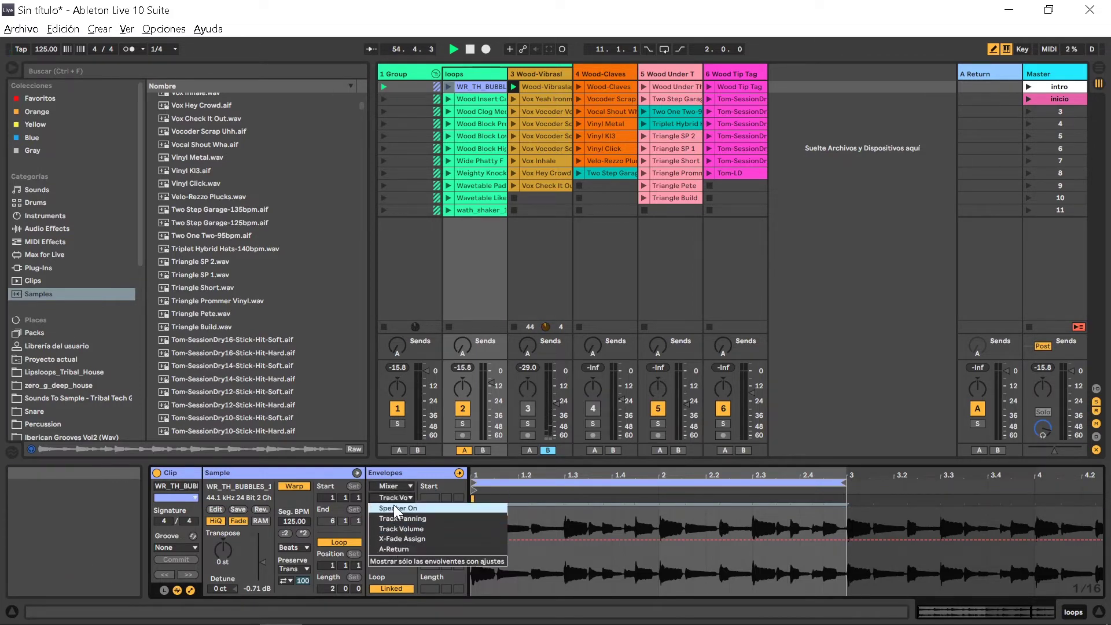
{"action": "left_click", "coordinate": [402, 488]}
{"action": "left_click", "coordinate": [403, 485]}
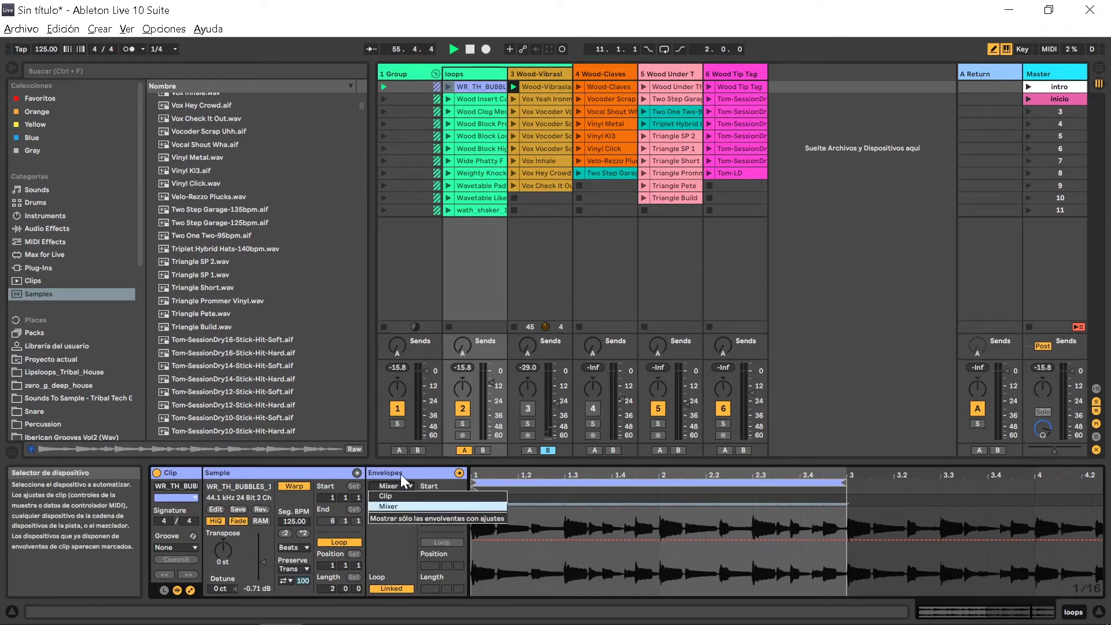
- Draw a stepped Clip Volume envelope across the two-bar loop and launch the clip
{"action": "left_click", "coordinate": [388, 497]}
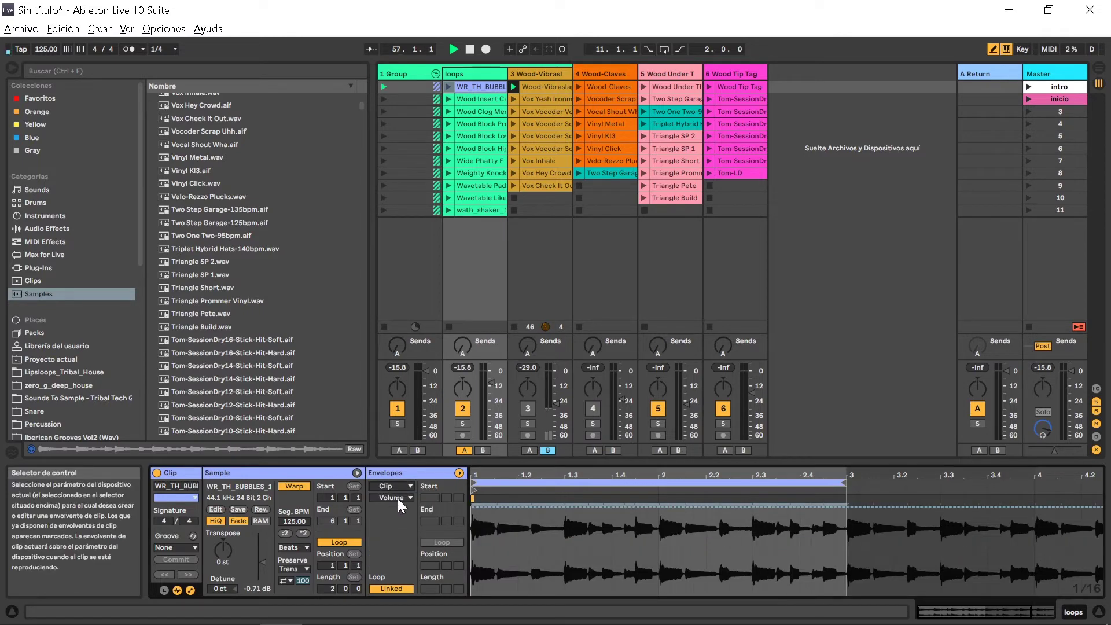
{"action": "left_click", "coordinate": [401, 499]}
{"action": "left_click", "coordinate": [425, 521]}
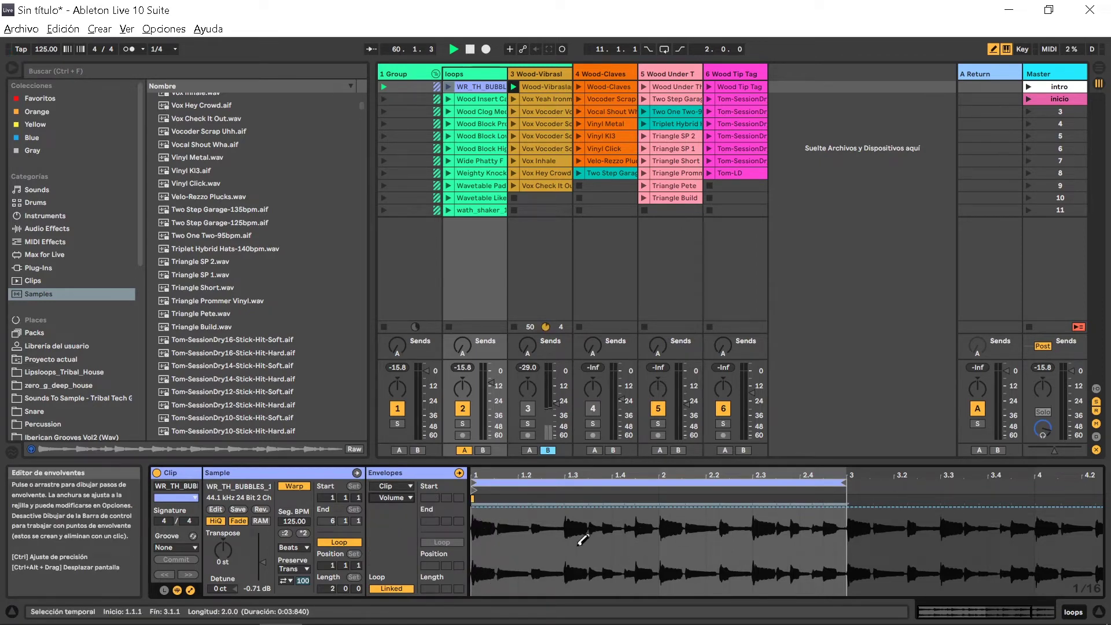
{"action": "mouse_move", "coordinate": [491, 538]}
{"action": "left_mouse_down"}
{"action": "mouse_move", "coordinate": [473, 554]}
{"action": "mouse_move", "coordinate": [568, 558]}
{"action": "mouse_move", "coordinate": [622, 547]}
{"action": "mouse_move", "coordinate": [669, 564]}
{"action": "mouse_move", "coordinate": [688, 550]}
{"action": "mouse_move", "coordinate": [816, 547]}
{"action": "left_mouse_up"}
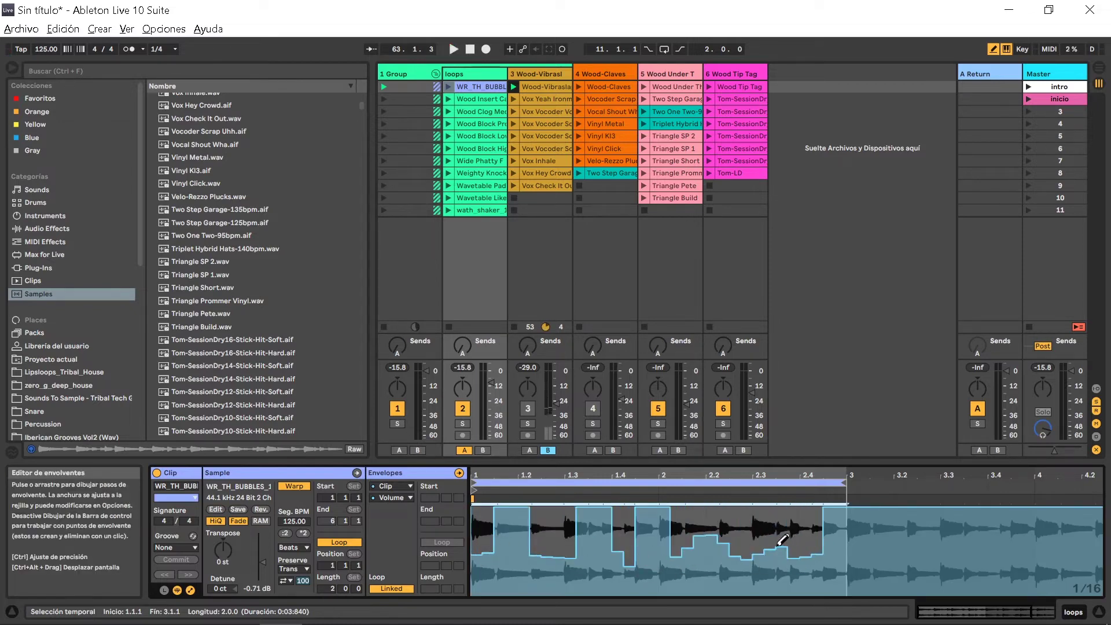
{"action": "left_click", "coordinate": [448, 88]}
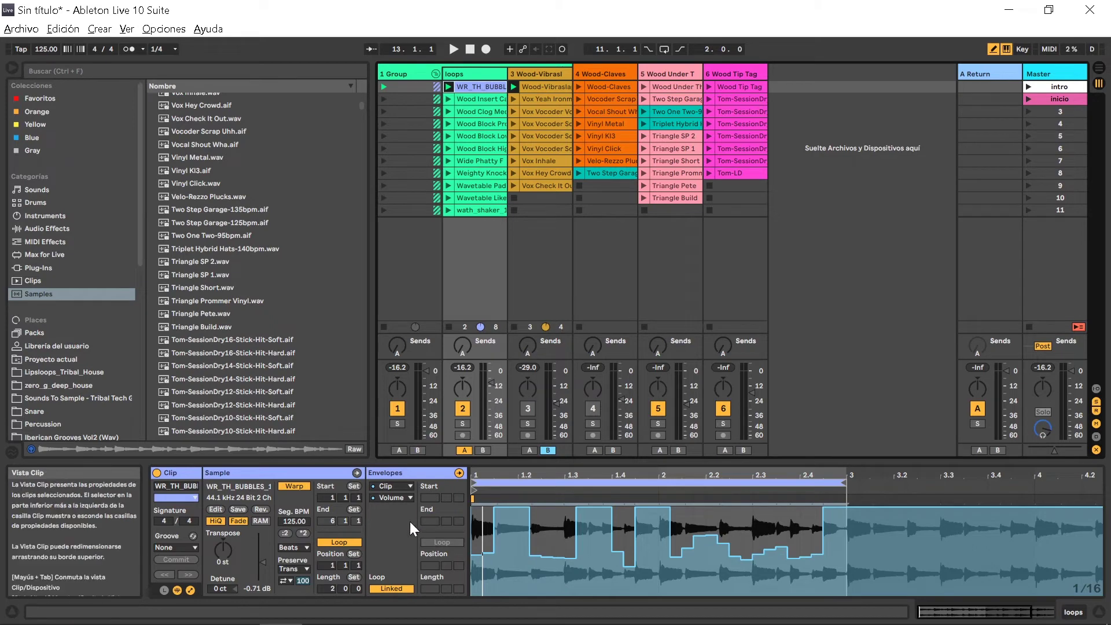
- Show the clip's Transposition envelope, try a step at the start and reset it, then draw a +6 st step at the loop's end
{"action": "left_click", "coordinate": [391, 498]}
{"action": "left_click", "coordinate": [405, 525]}
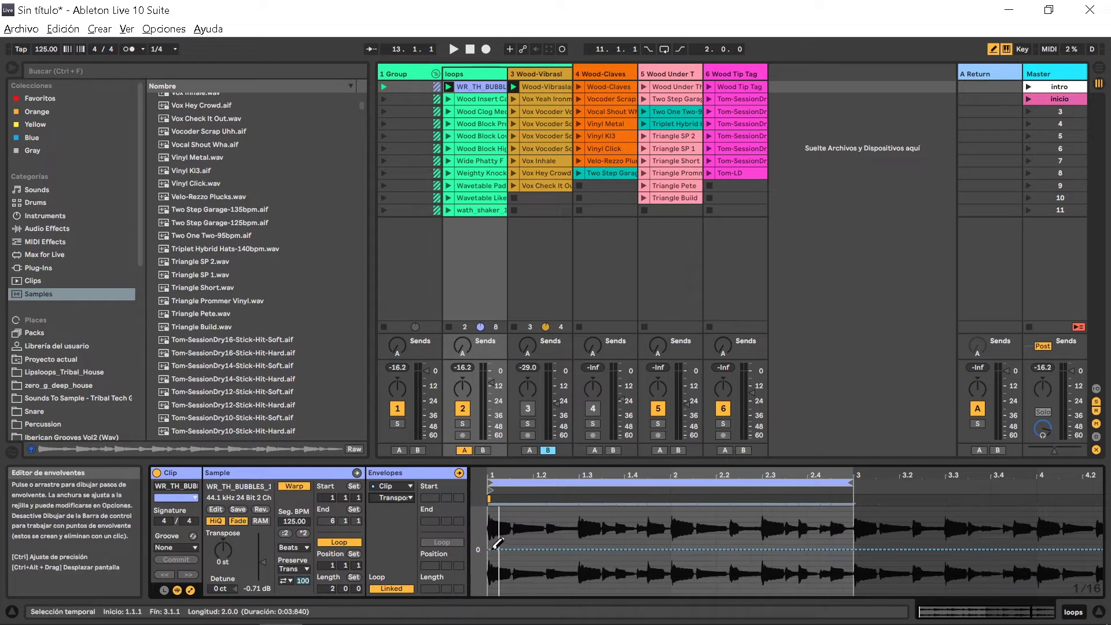
{"action": "left_click", "coordinate": [495, 523]}
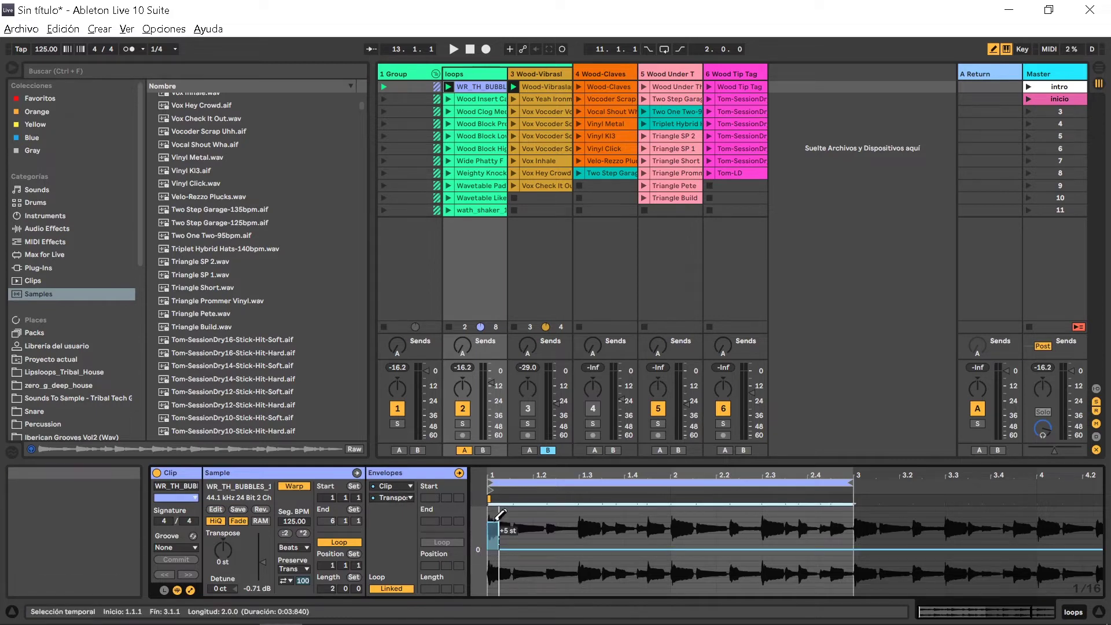
{"action": "left_click_drag", "start_coordinate": [500, 514], "coordinate": [500, 540]}
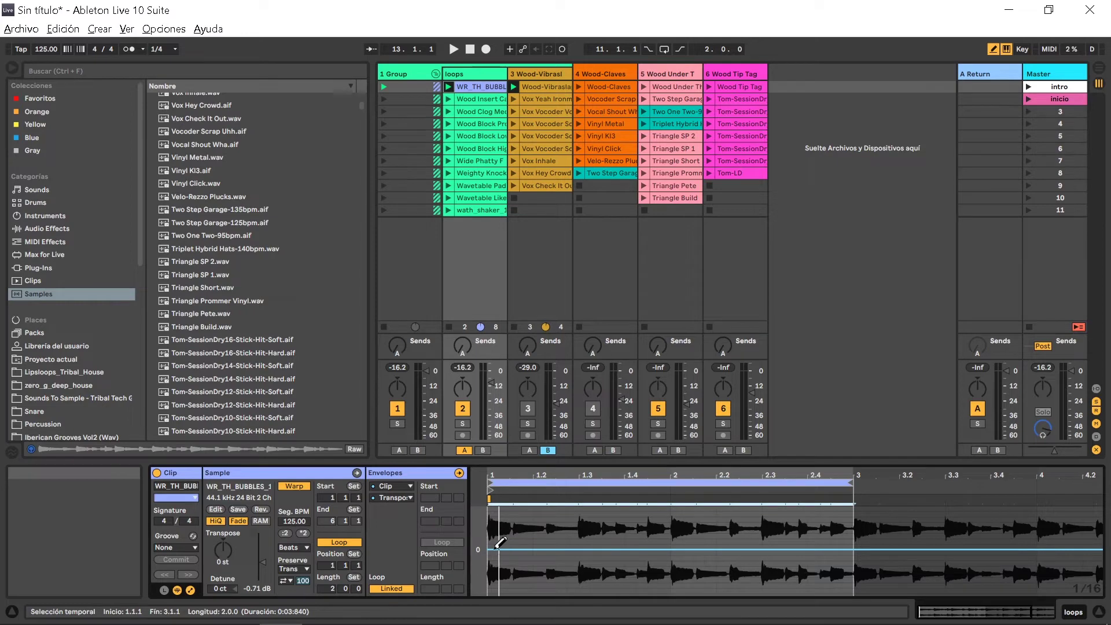
{"action": "left_click", "coordinate": [848, 524]}
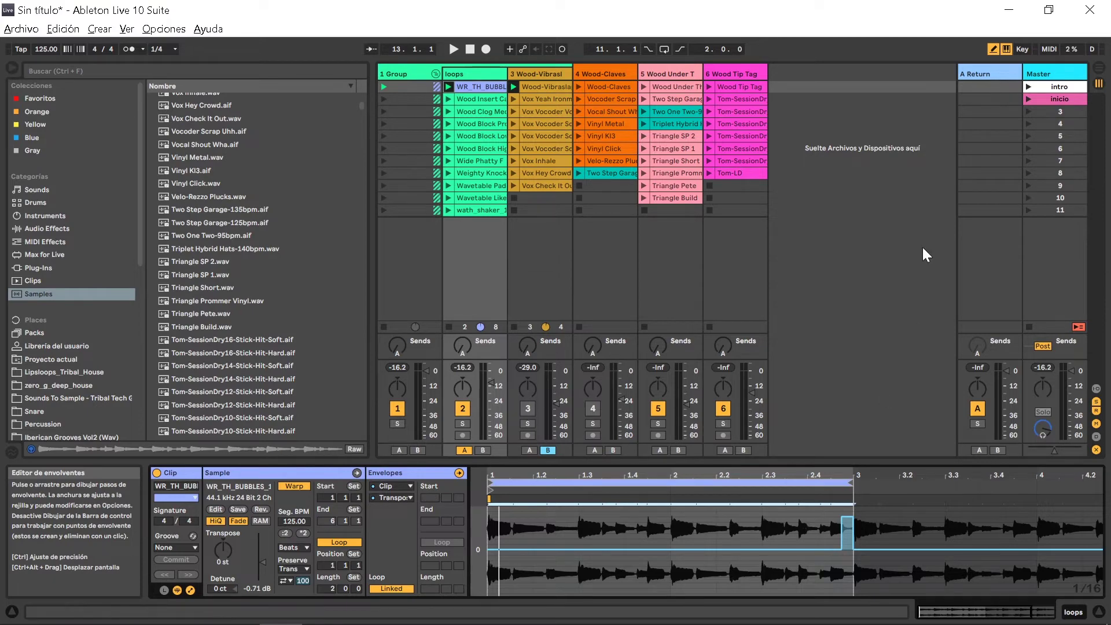
- With Draw Mode off, reshape the transposition envelope into a ramp from 0 to +6 st across the loop and play it
{"action": "left_click", "coordinate": [991, 50]}
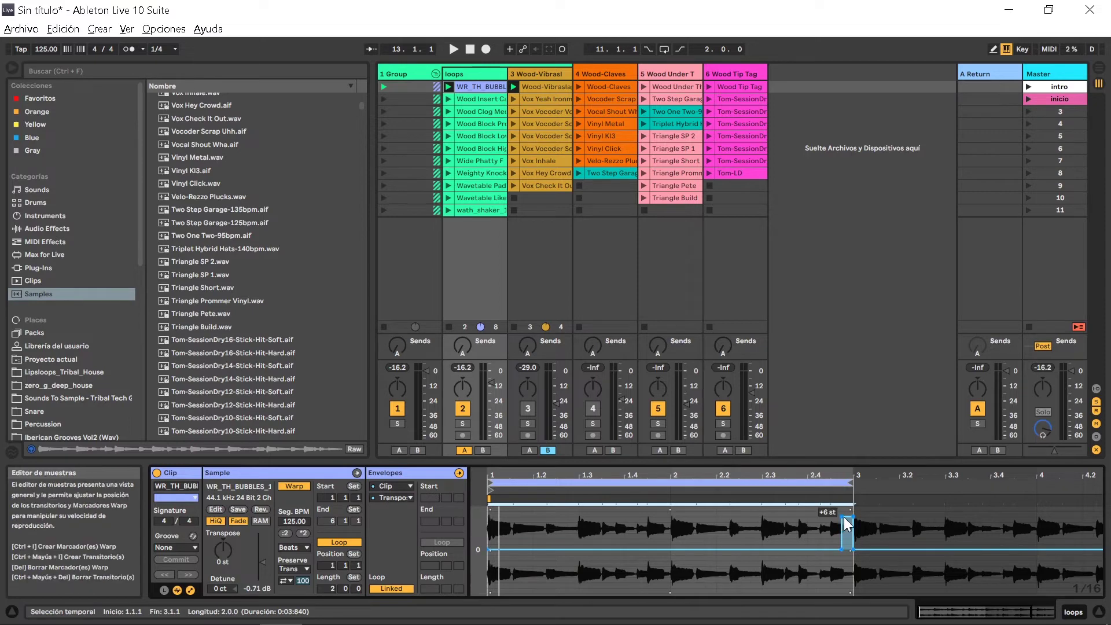
{"action": "left_click_drag", "start_coordinate": [848, 524], "coordinate": [846, 553]}
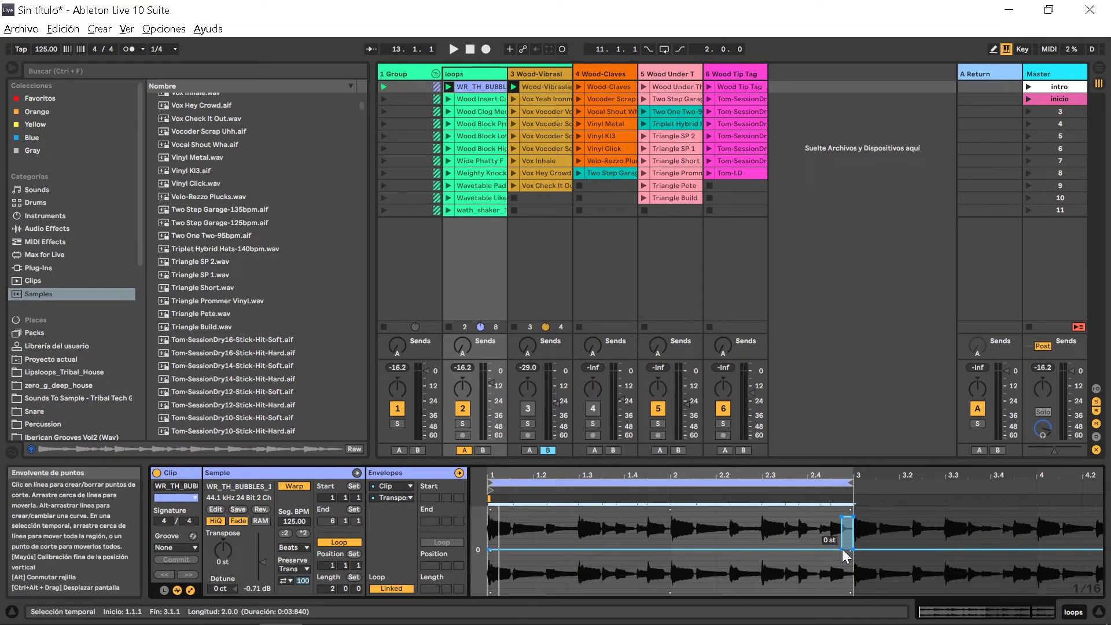
{"action": "left_click_drag", "start_coordinate": [843, 549], "coordinate": [845, 523]}
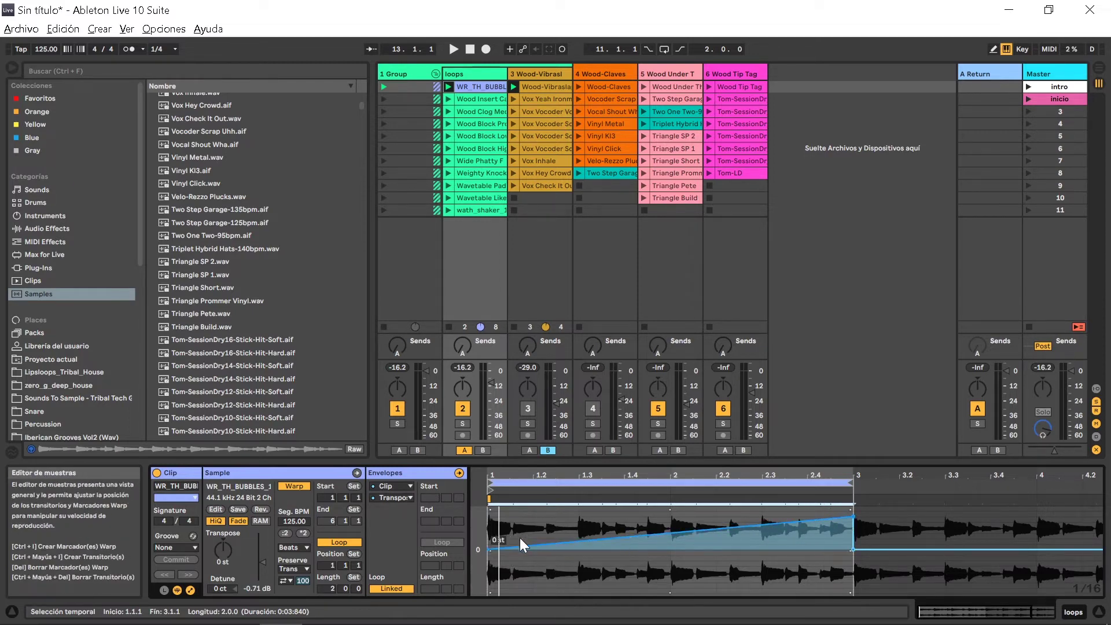
{"action": "key", "text": "space"}
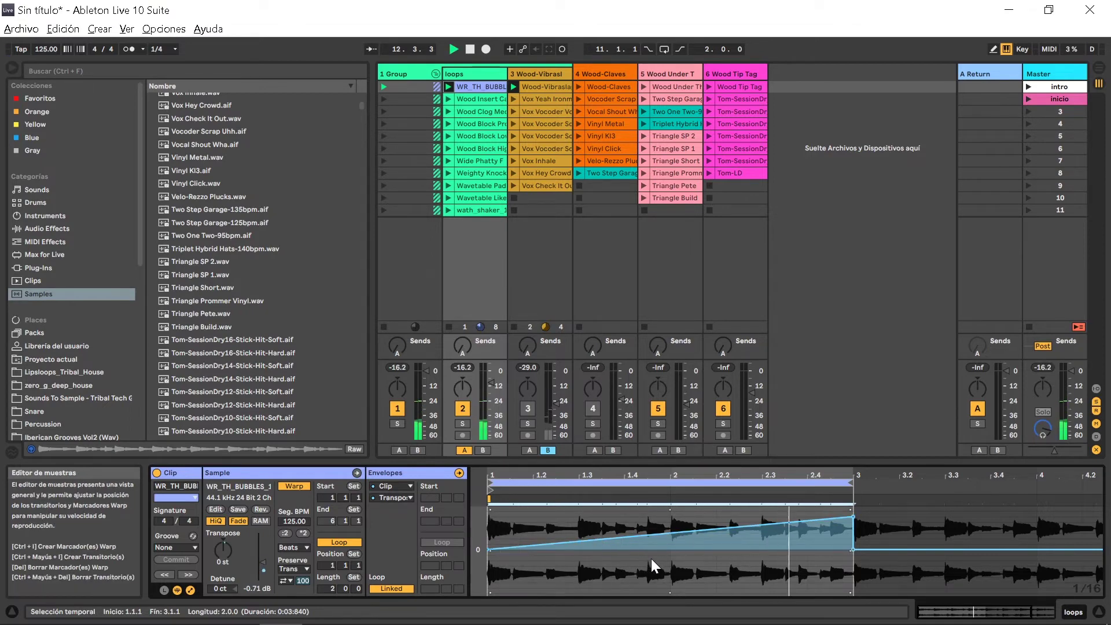
{"action": "key", "text": "space"}
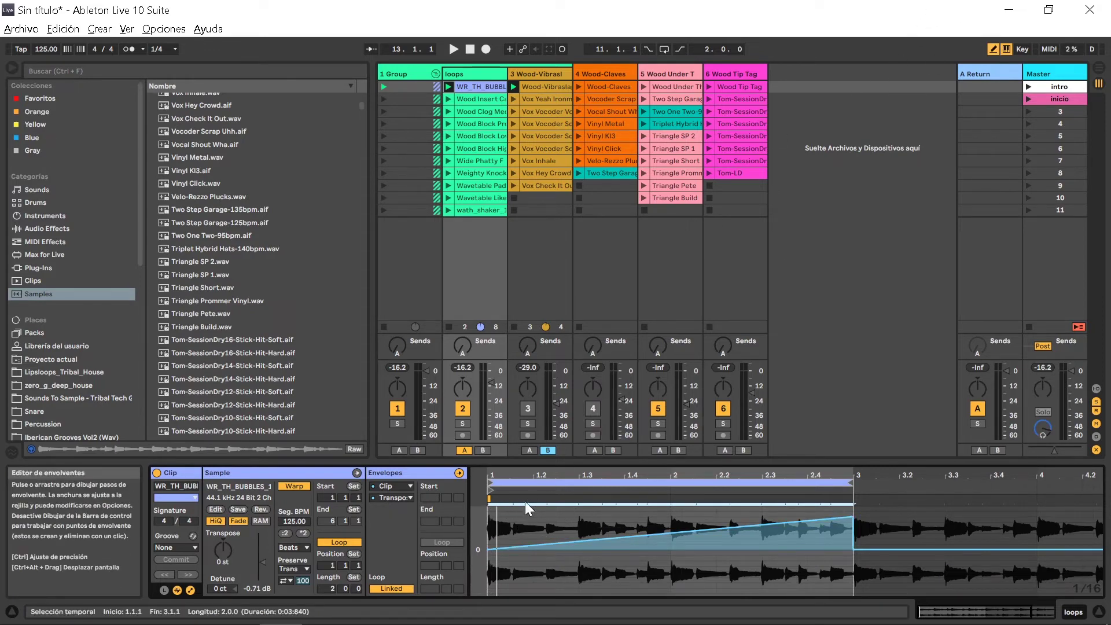
- Draw a stepped transposition envelope with alternating up and down values on the 1/8 grid across the two-bar loop, and play the clip
{"action": "scroll", "coordinate": [527, 508], "scroll_direction": "down", "scroll_amount": 1}
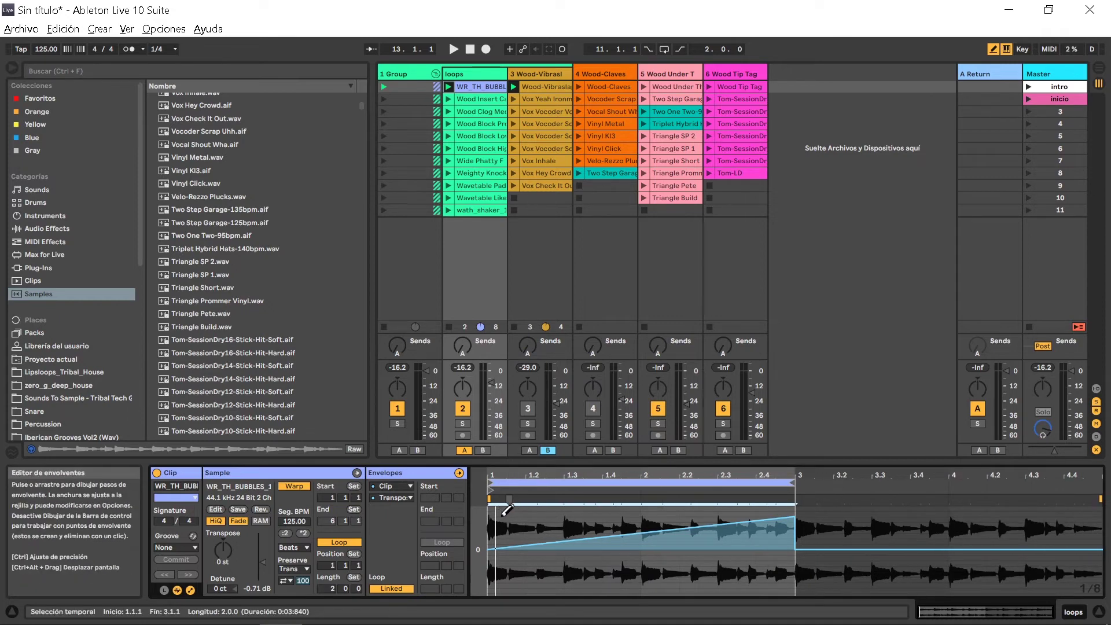
{"action": "mouse_move", "coordinate": [506, 510]}
{"action": "left_mouse_down"}
{"action": "mouse_move", "coordinate": [540, 528]}
{"action": "mouse_move", "coordinate": [557, 559]}
{"action": "mouse_move", "coordinate": [623, 542]}
{"action": "mouse_move", "coordinate": [679, 576]}
{"action": "mouse_move", "coordinate": [744, 524]}
{"action": "left_mouse_up"}
{"action": "left_click", "coordinate": [554, 491]}
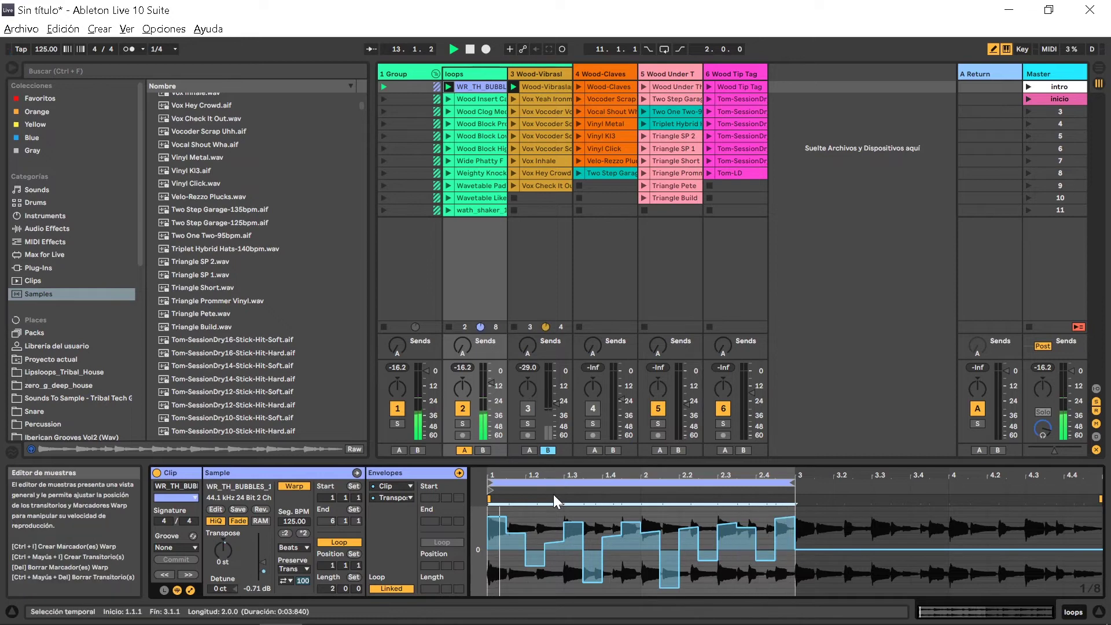
{"action": "key", "text": "space"}
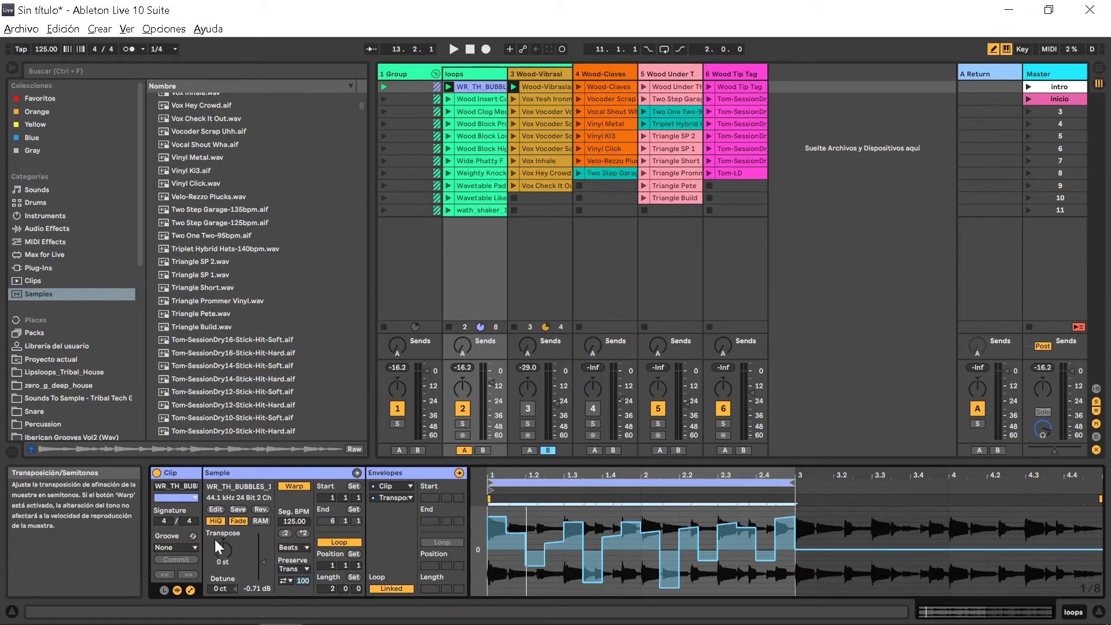
{"action": "key", "text": "space"}
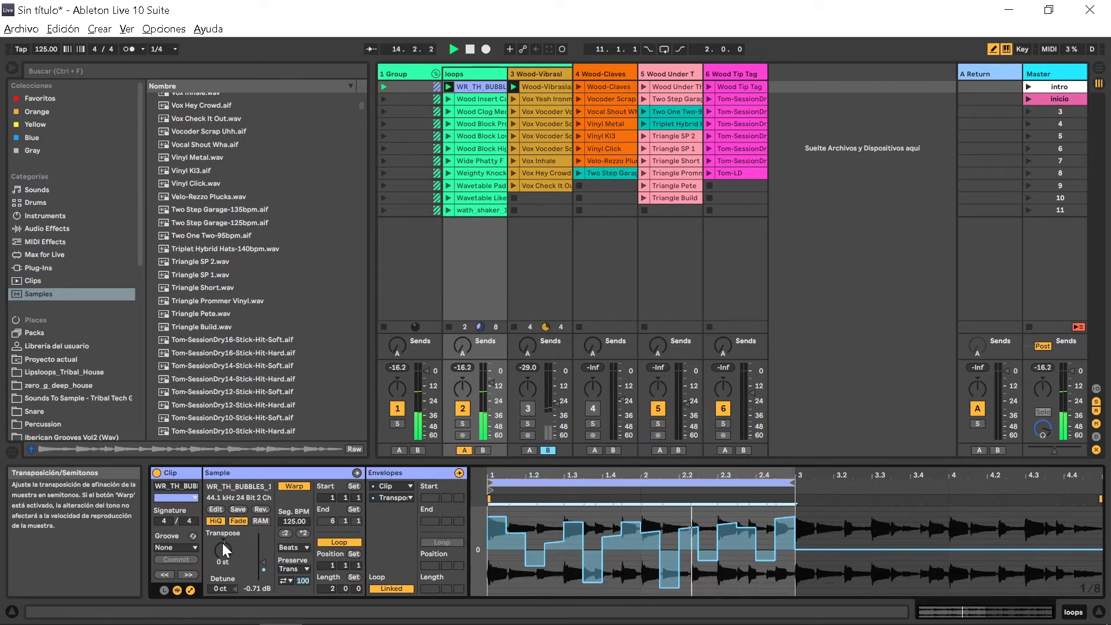
- Show the Mixer's Speaker On envelope and draw an off segment at the start of the clip
{"action": "left_click", "coordinate": [390, 485]}
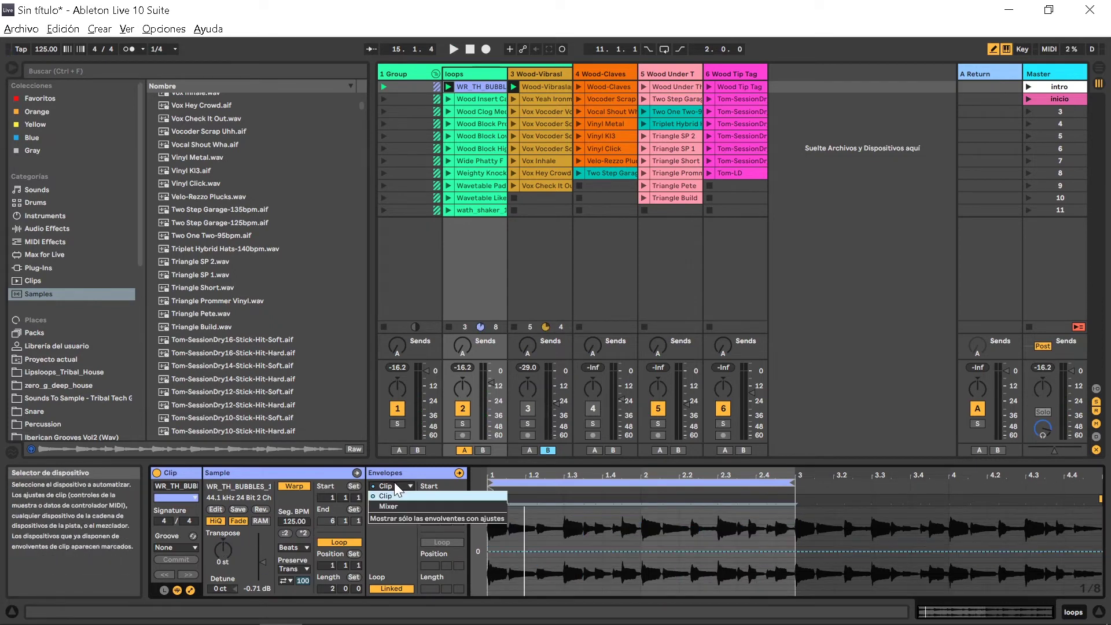
{"action": "left_click", "coordinate": [389, 496]}
{"action": "left_click", "coordinate": [388, 500]}
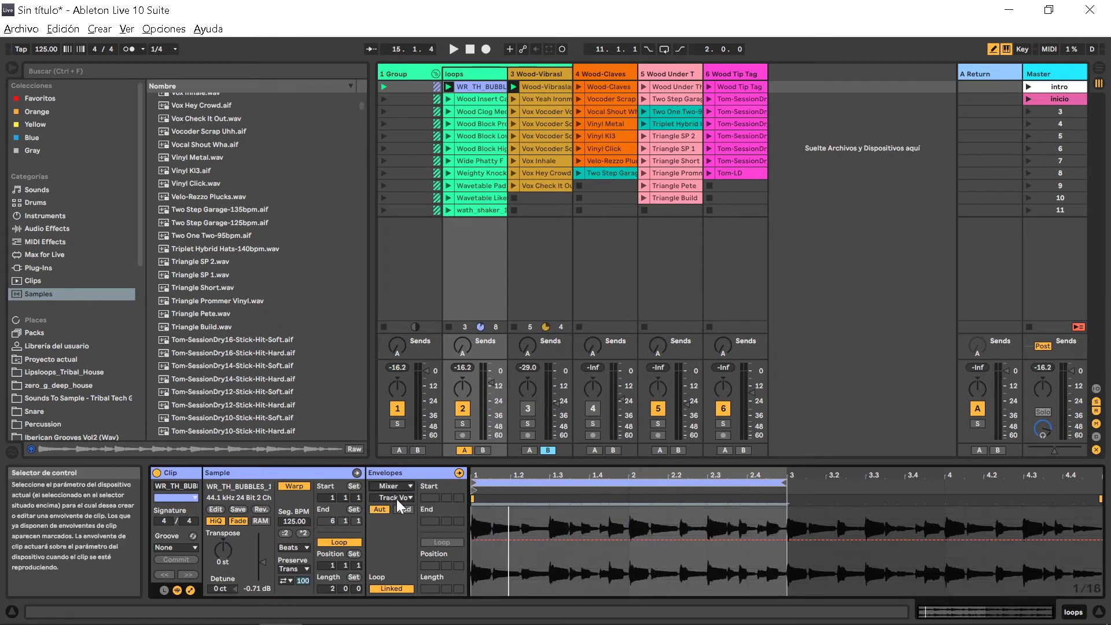
{"action": "left_click", "coordinate": [394, 498]}
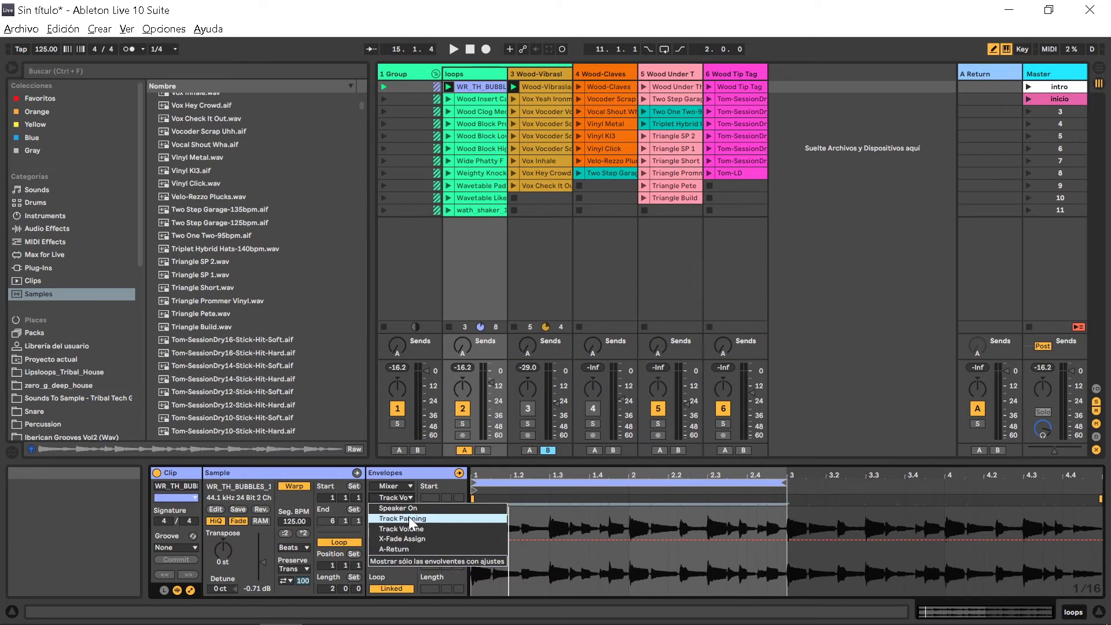
{"action": "left_click", "coordinate": [396, 508]}
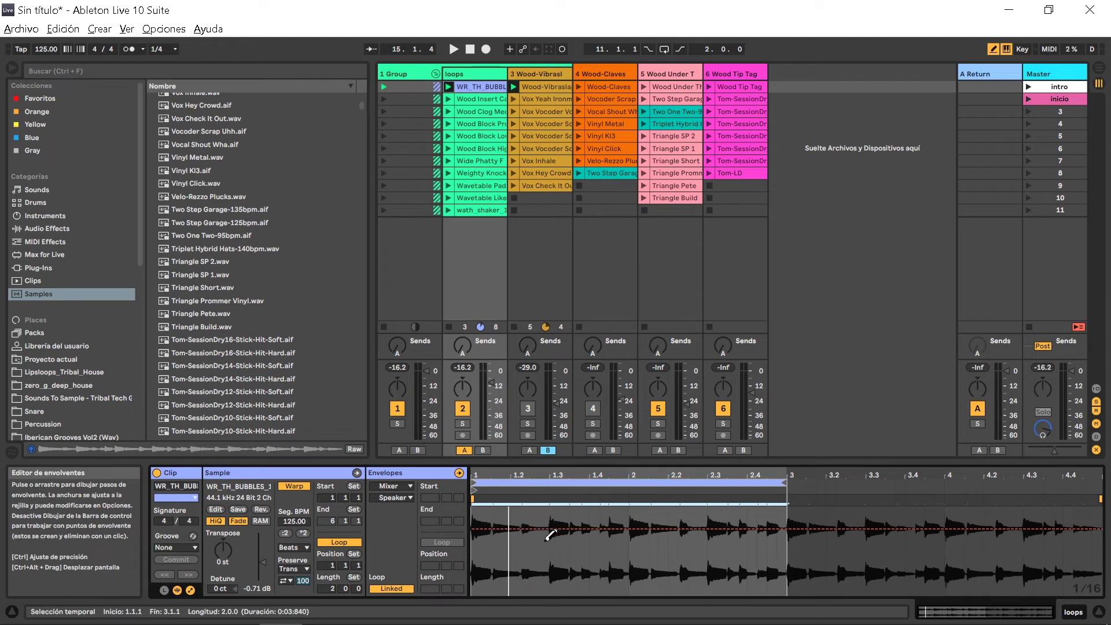
{"action": "left_click", "coordinate": [495, 515]}
{"action": "left_click_drag", "start_coordinate": [491, 519], "coordinate": [498, 571]}
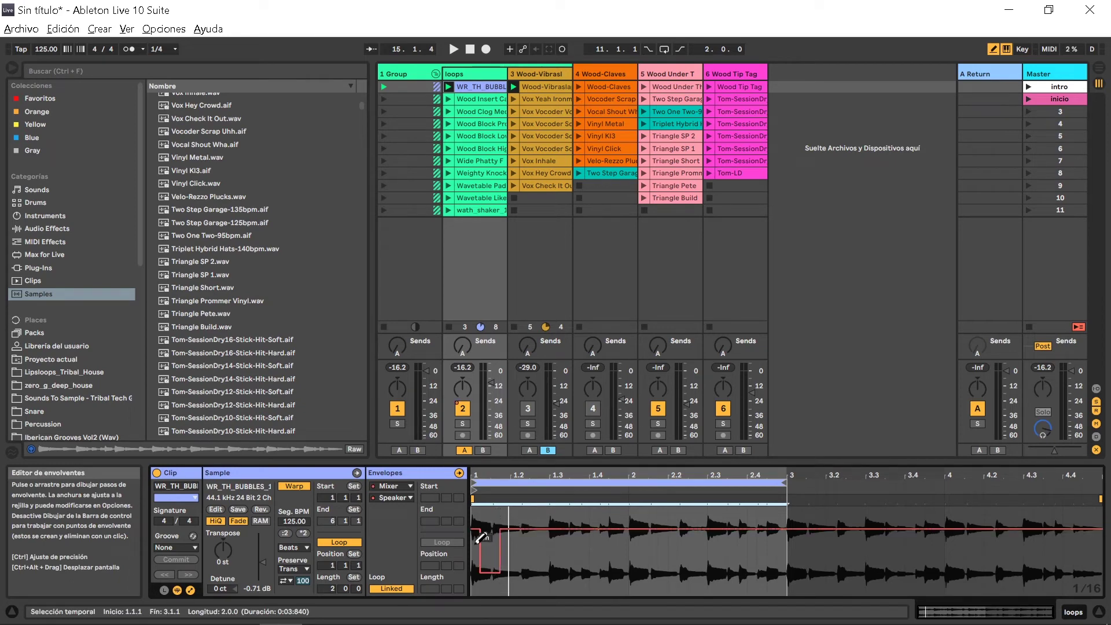
{"action": "left_click", "coordinate": [475, 570]}
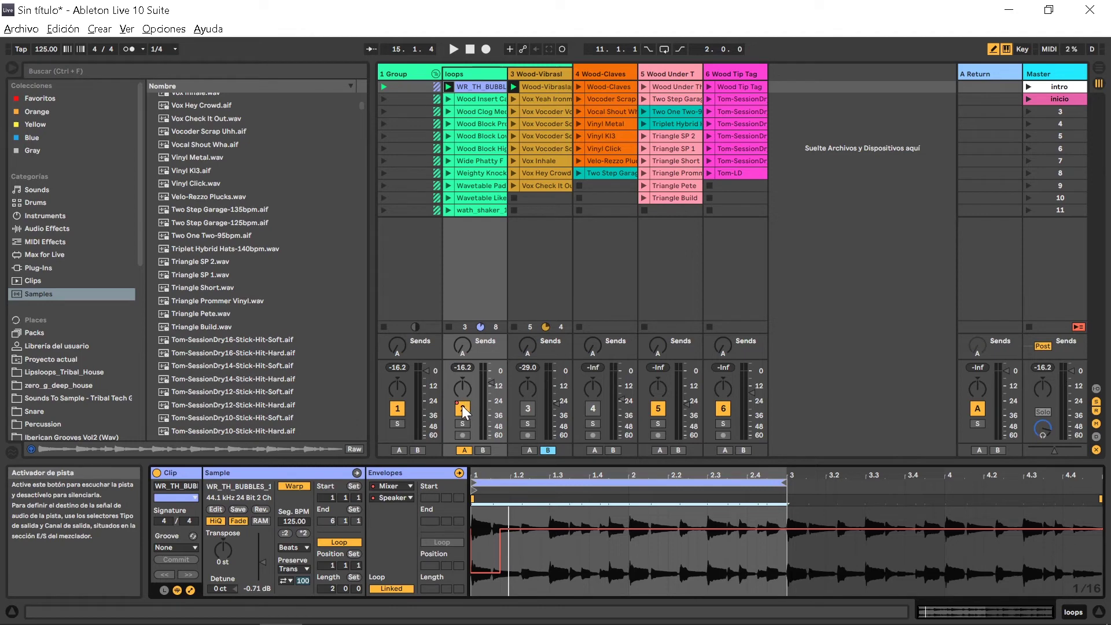
- Draw three short off segments and a longer one from 2.3 in the Speaker On envelope, and play the clip
{"action": "left_click", "coordinate": [532, 557]}
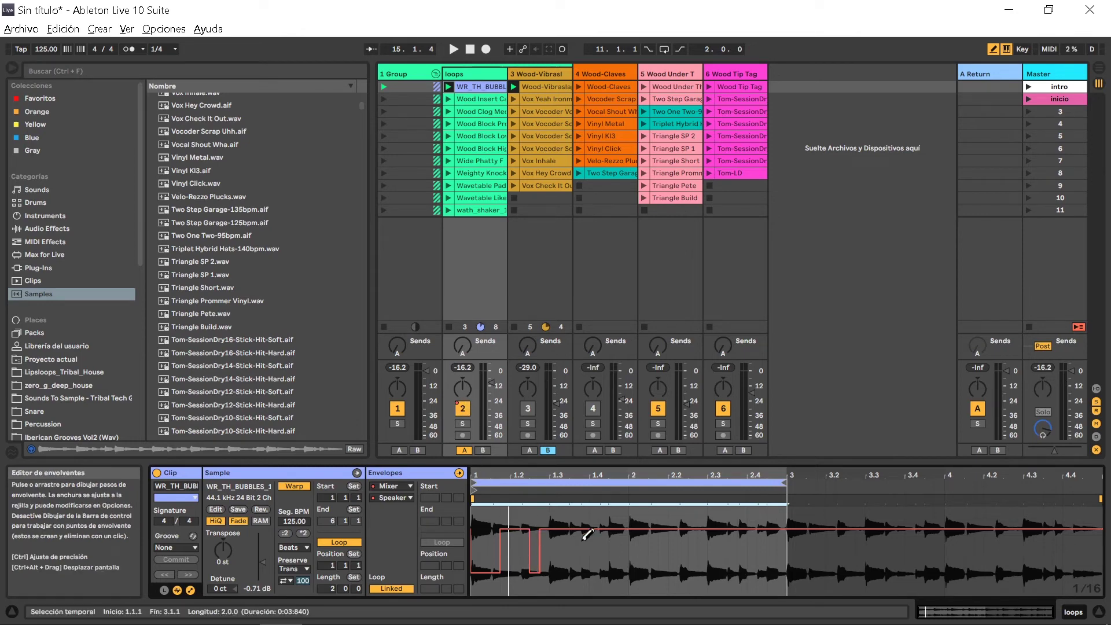
{"action": "left_click", "coordinate": [595, 553]}
{"action": "left_click", "coordinate": [655, 554]}
{"action": "left_click_drag", "start_coordinate": [708, 554], "coordinate": [770, 558]}
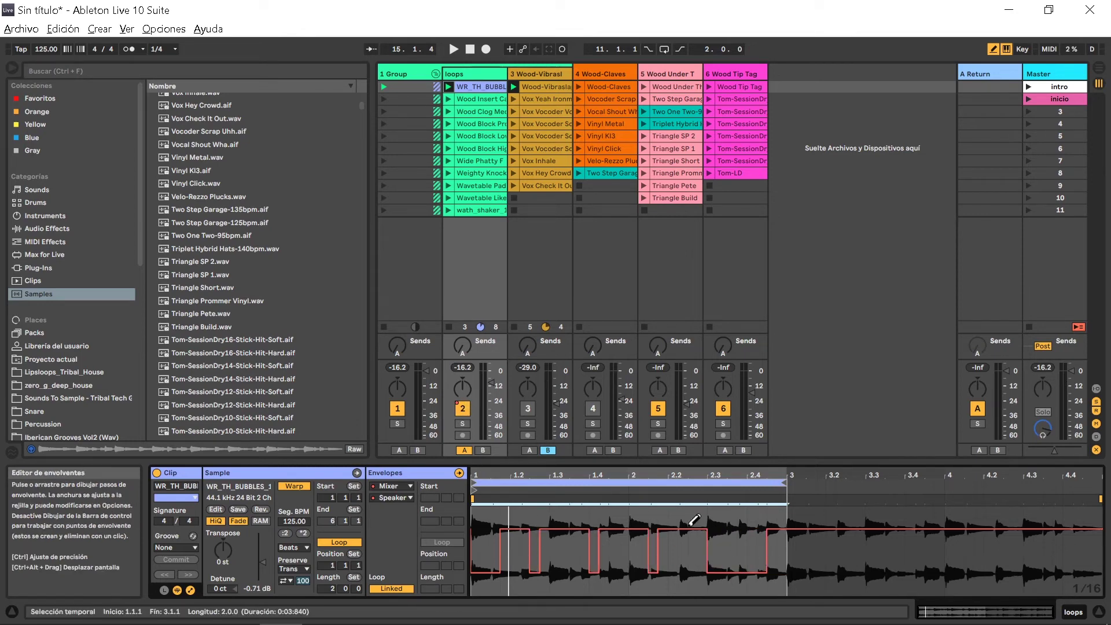
{"action": "key", "text": "space"}
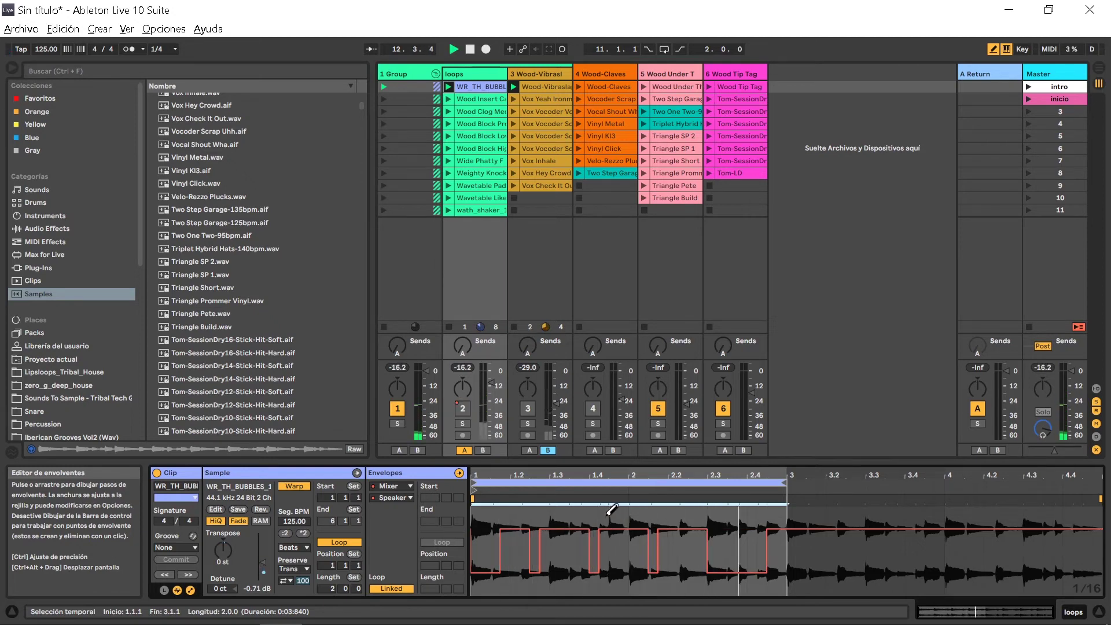
- Stop playback, draw the Speaker On envelope back to on across the two-bar loop, and delete its automation
{"action": "key", "text": "space"}
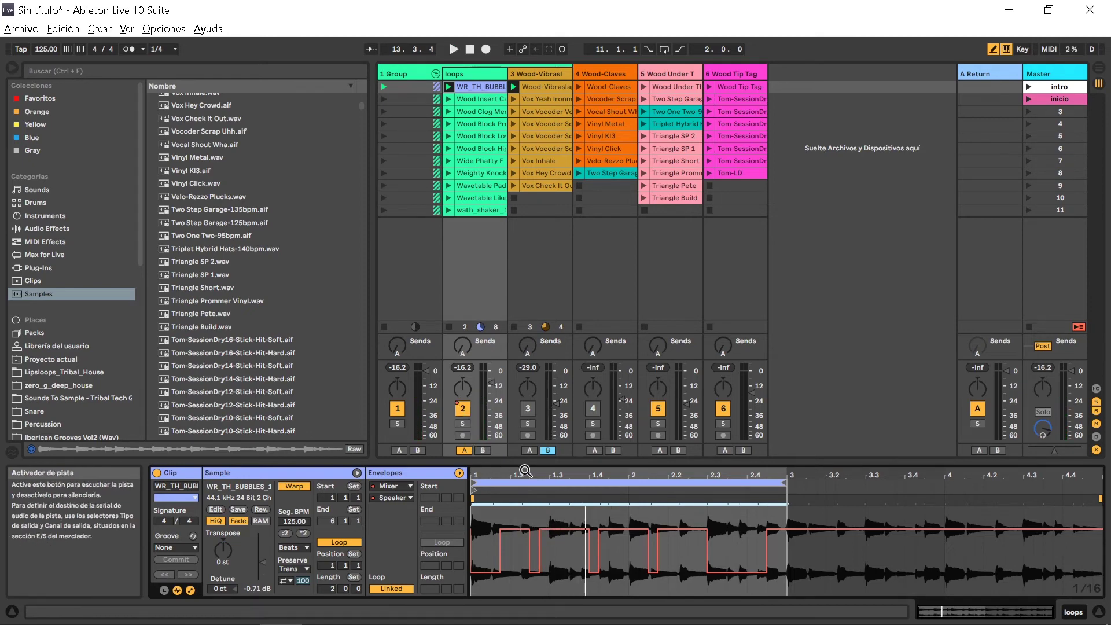
{"action": "left_click_drag", "start_coordinate": [486, 523], "coordinate": [787, 505]}
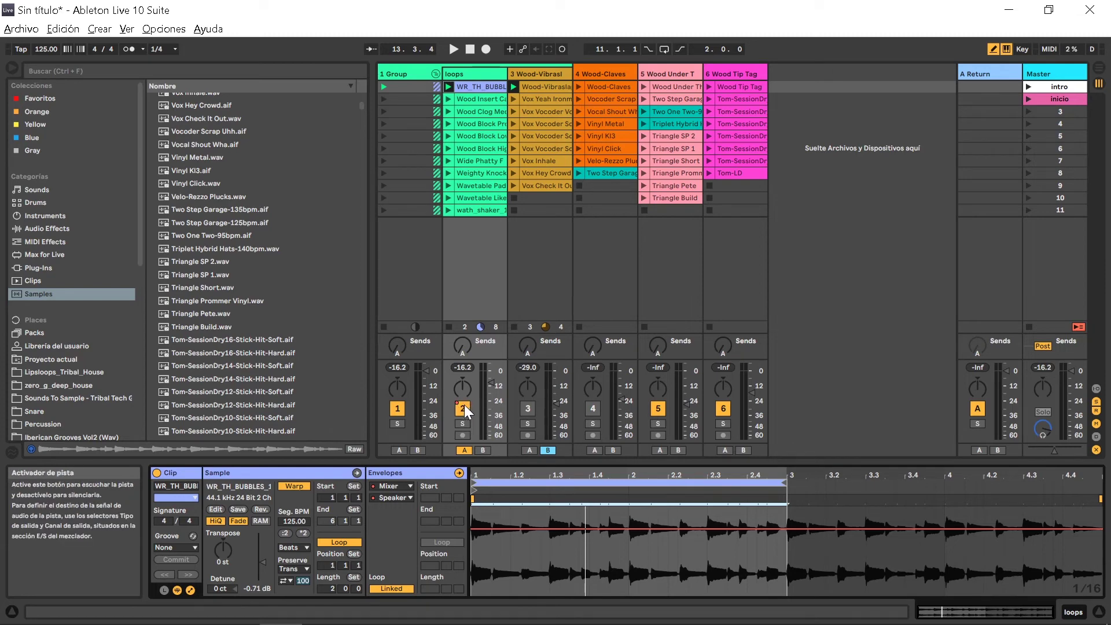
{"action": "right_click", "coordinate": [480, 425]}
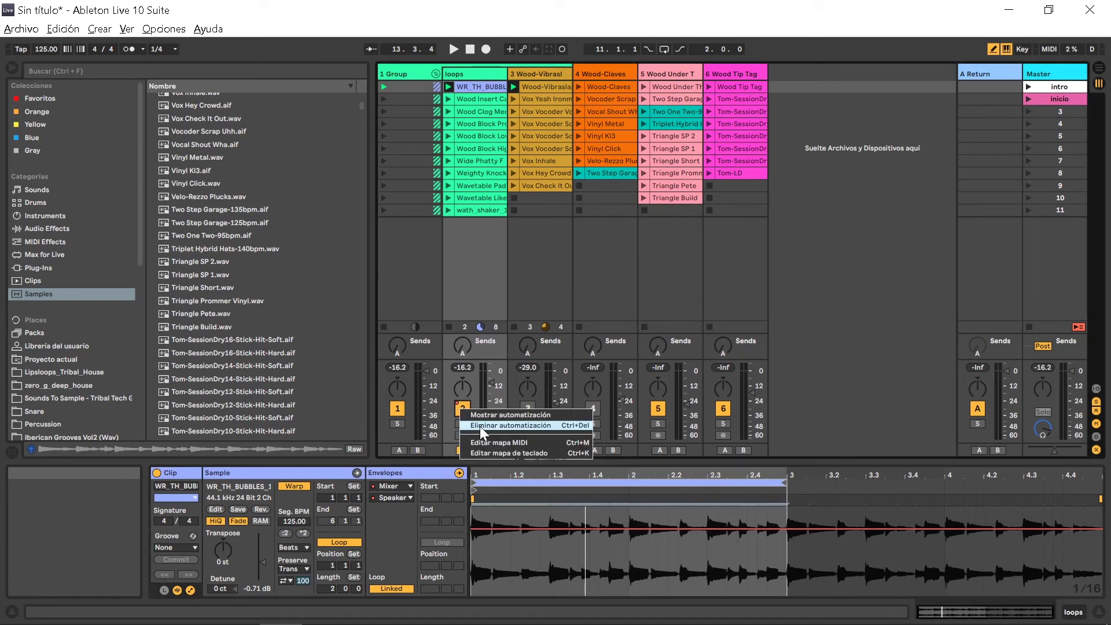
{"action": "left_click", "coordinate": [506, 431]}
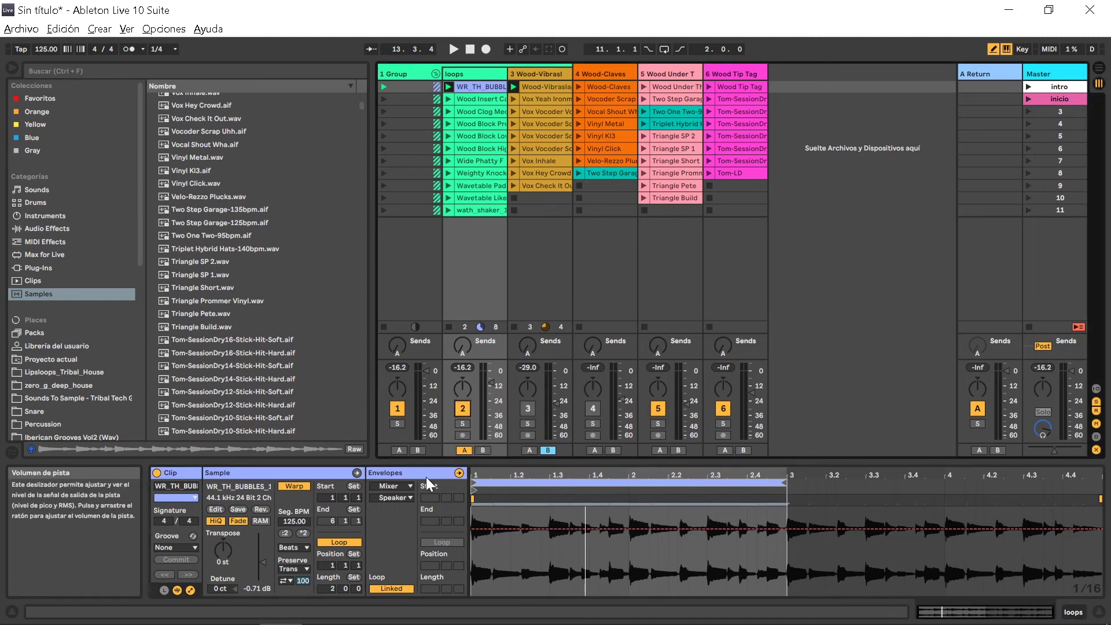
- Show the Mixer's Track Panning envelope and try panning the loops track fully right before resetting it to centre
{"action": "left_click", "coordinate": [390, 495]}
{"action": "left_click", "coordinate": [398, 518]}
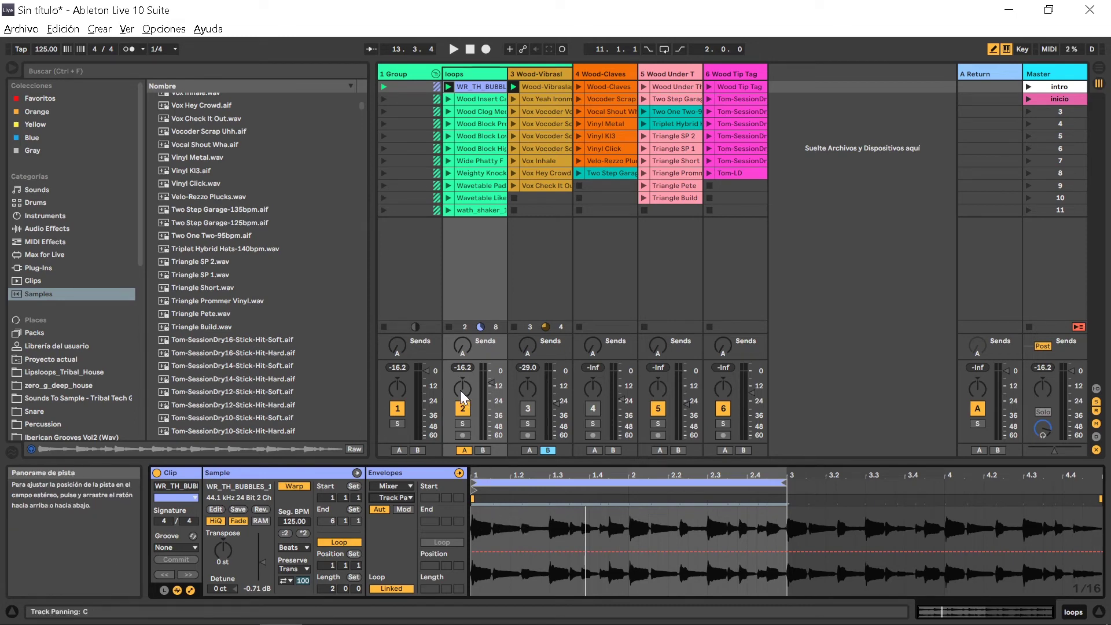
{"action": "left_click_drag", "start_coordinate": [460, 390], "coordinate": [460, 355]}
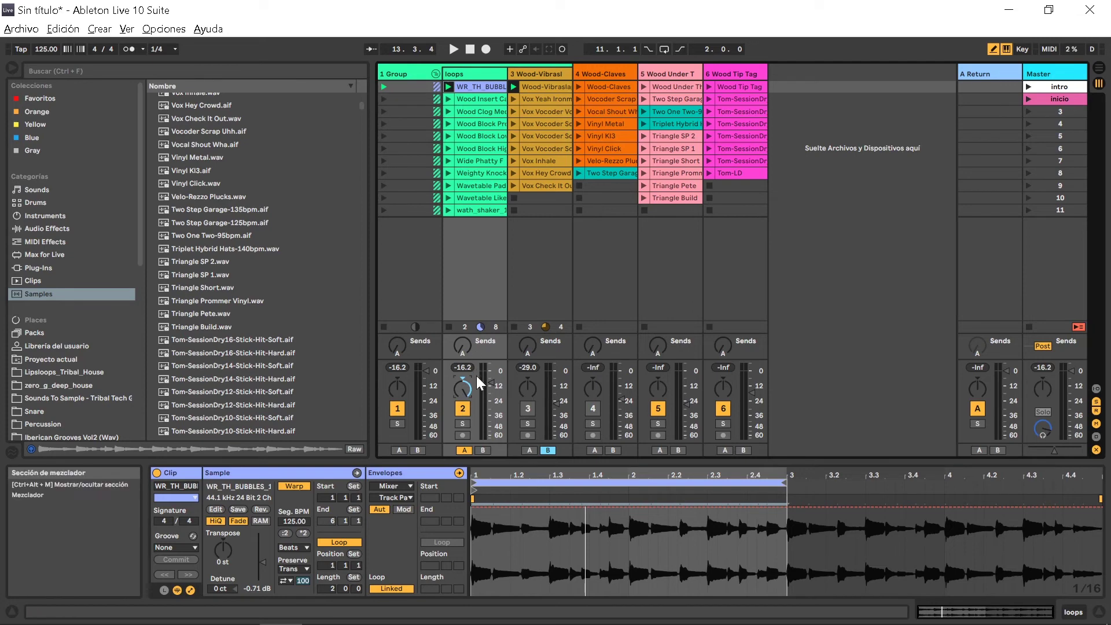
{"action": "key", "text": "Delete"}
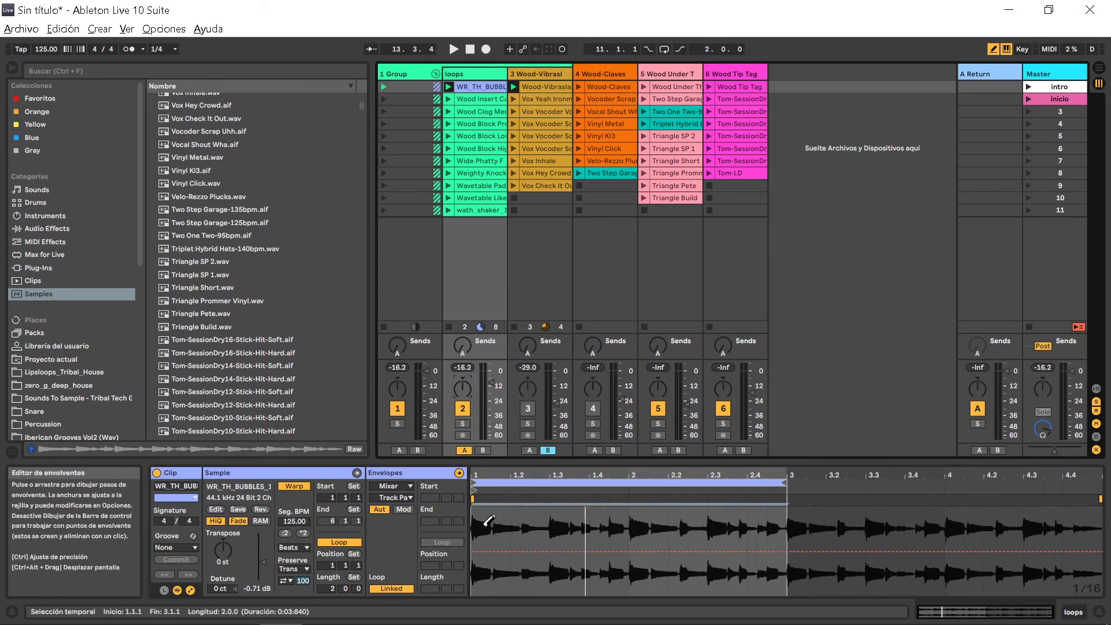
- Draw a stepped Track Panning envelope alternating between both sides across the two-bar loop, and play the clip
{"action": "mouse_move", "coordinate": [480, 513]}
{"action": "left_mouse_down"}
{"action": "mouse_move", "coordinate": [523, 568]}
{"action": "mouse_move", "coordinate": [572, 564]}
{"action": "left_mouse_up"}
{"action": "mouse_move", "coordinate": [602, 529]}
{"action": "left_mouse_down"}
{"action": "mouse_move", "coordinate": [633, 517]}
{"action": "mouse_move", "coordinate": [667, 559]}
{"action": "mouse_move", "coordinate": [714, 573]}
{"action": "mouse_move", "coordinate": [717, 541]}
{"action": "mouse_move", "coordinate": [773, 519]}
{"action": "left_mouse_up"}
{"action": "key", "text": "space"}
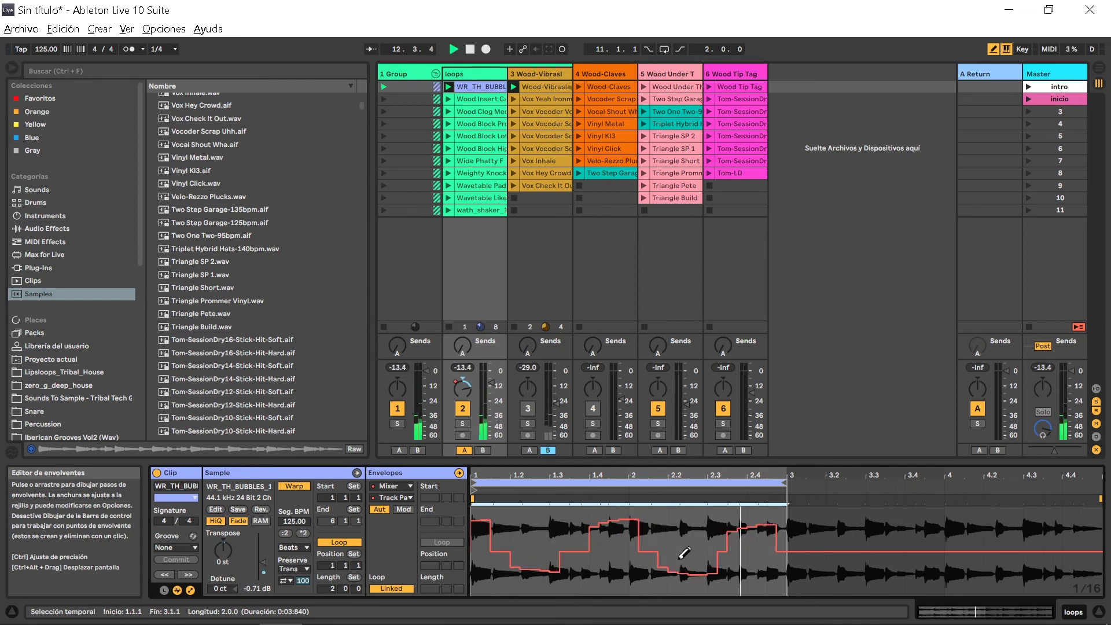
{"action": "key", "text": "space"}
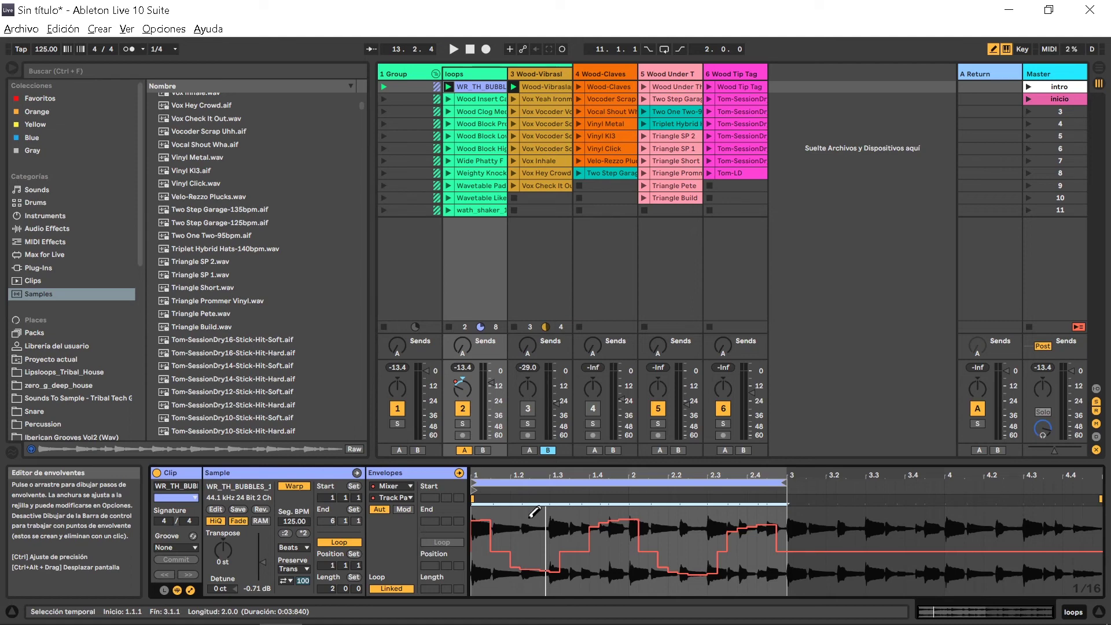
- Undo the drawn Track Panning envelope steps
{"action": "key", "text": "ctrl+z"}
{"action": "key", "text": "ctrl+z"}
{"action": "key", "text": "ctrl+z"}
{"action": "key", "text": "ctrl+z"}
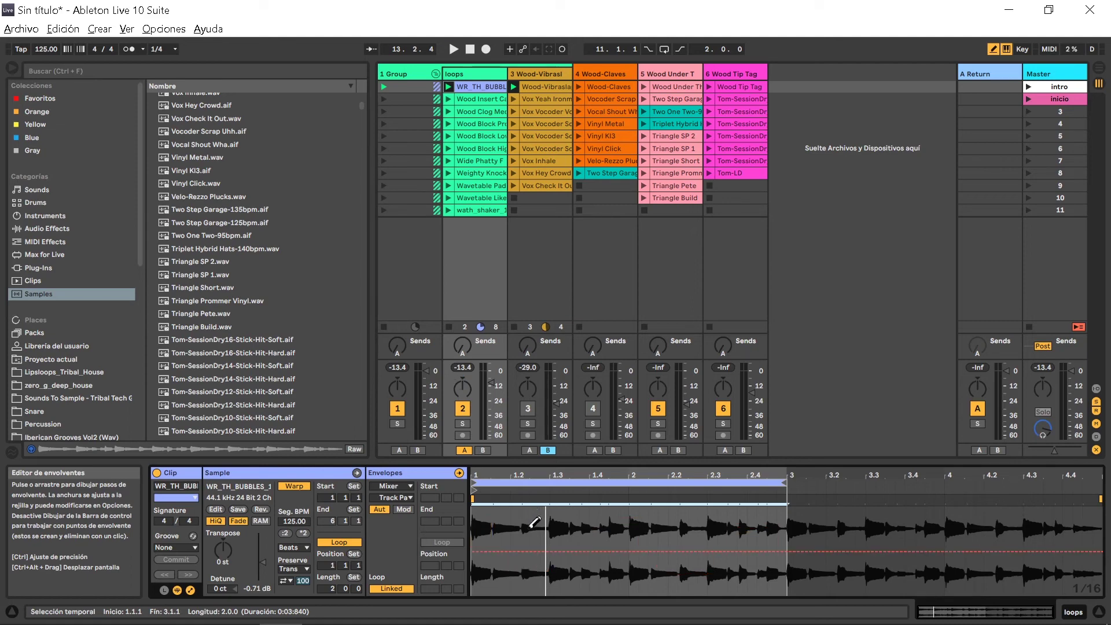
- Show the Track Volume envelope, draw stepped rises and falls across the two-bar loop, and play the clip
{"action": "left_click", "coordinate": [386, 497]}
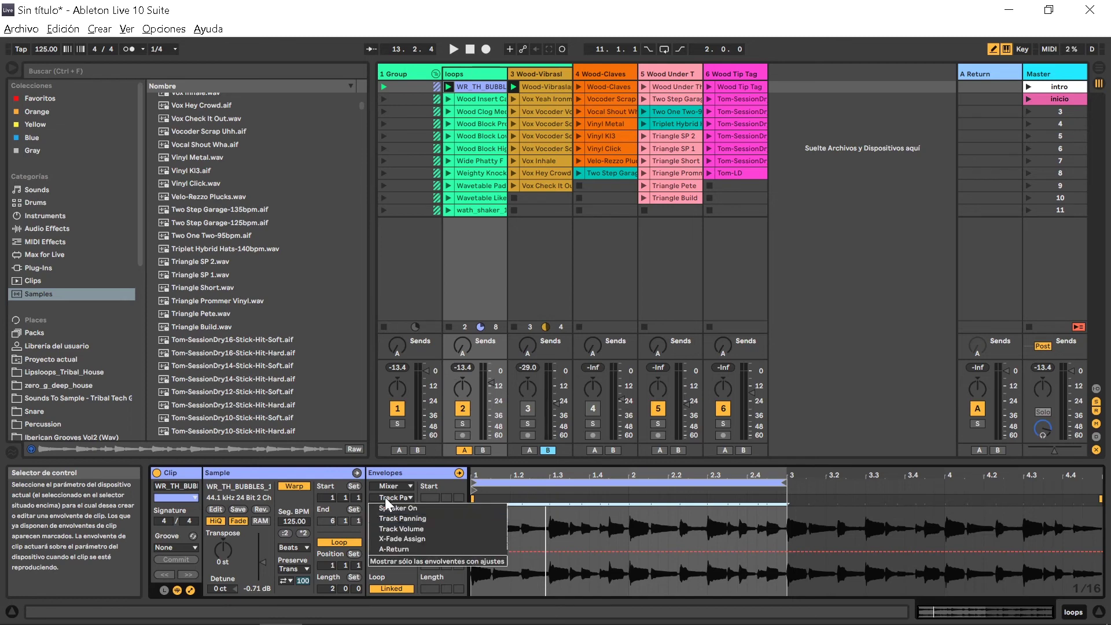
{"action": "left_click", "coordinate": [402, 529]}
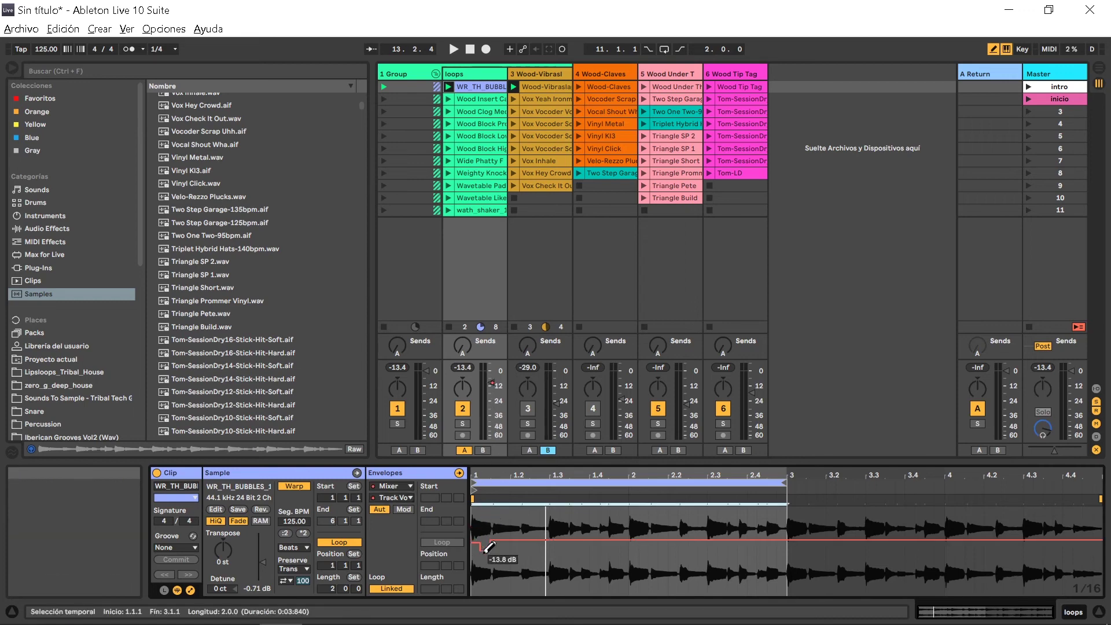
{"action": "mouse_move", "coordinate": [483, 550]}
{"action": "left_mouse_down"}
{"action": "mouse_move", "coordinate": [500, 575]}
{"action": "mouse_move", "coordinate": [551, 569]}
{"action": "mouse_move", "coordinate": [598, 519]}
{"action": "mouse_move", "coordinate": [630, 520]}
{"action": "mouse_move", "coordinate": [672, 556]}
{"action": "mouse_move", "coordinate": [723, 552]}
{"action": "mouse_move", "coordinate": [755, 514]}
{"action": "mouse_move", "coordinate": [774, 569]}
{"action": "left_mouse_up"}
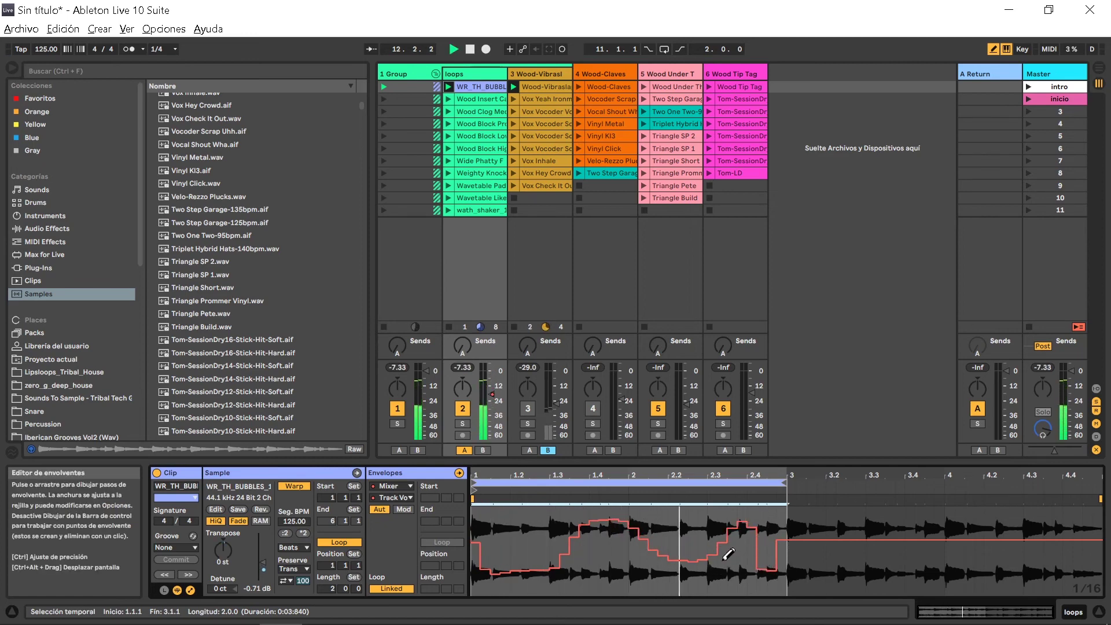
{"action": "key", "text": "space"}
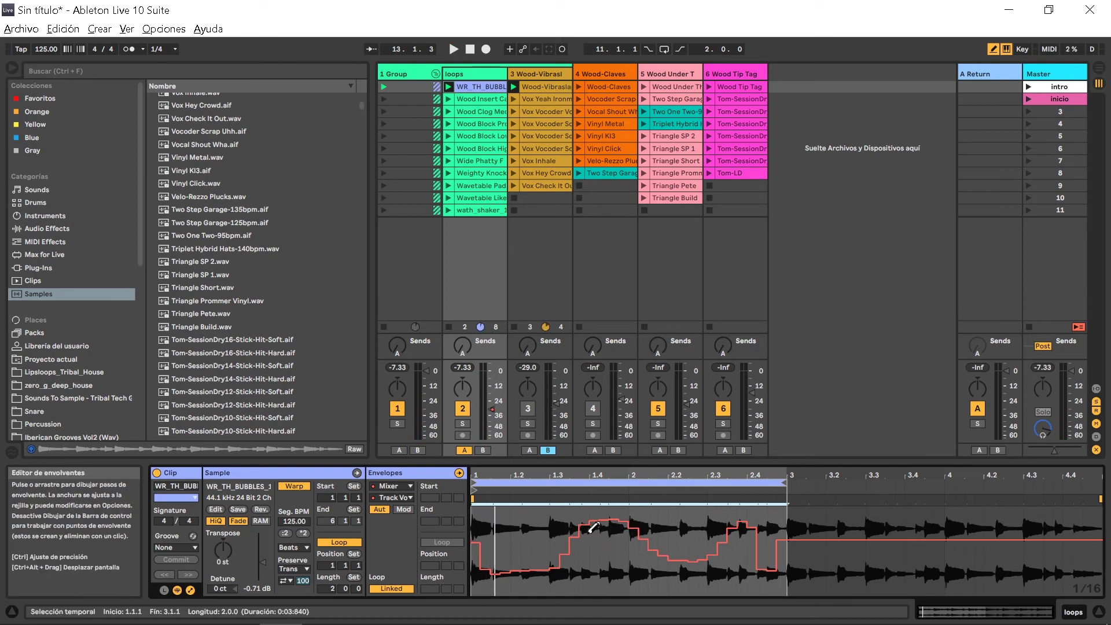
- Show the Mixer's A-Return send envelope and draw a short raised step near the start of the clip
{"action": "left_click", "coordinate": [396, 498]}
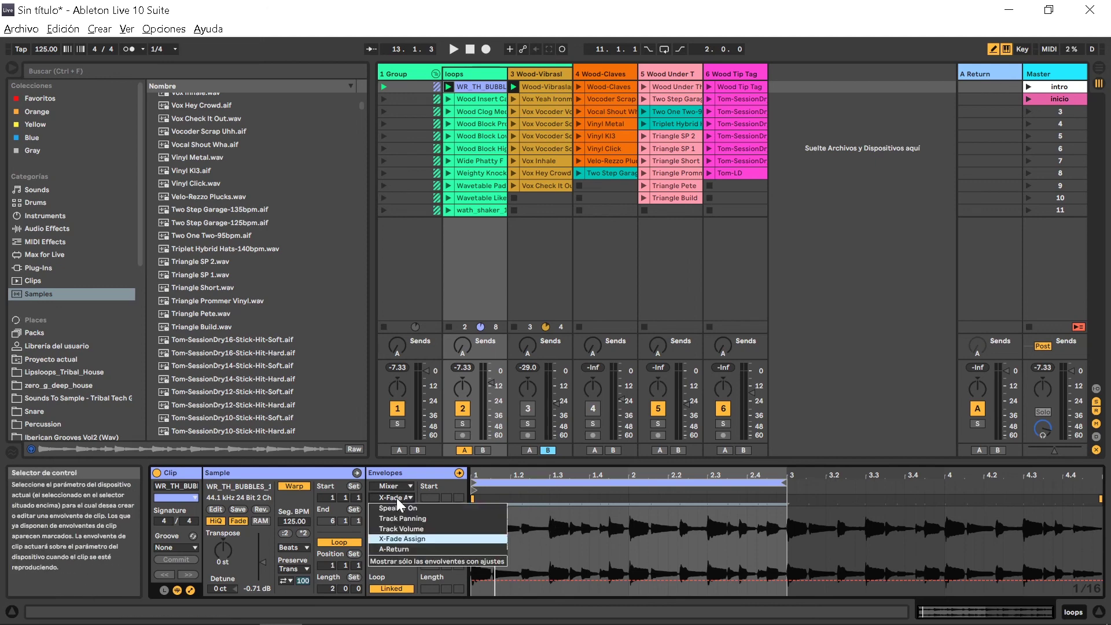
{"action": "left_click", "coordinate": [402, 548]}
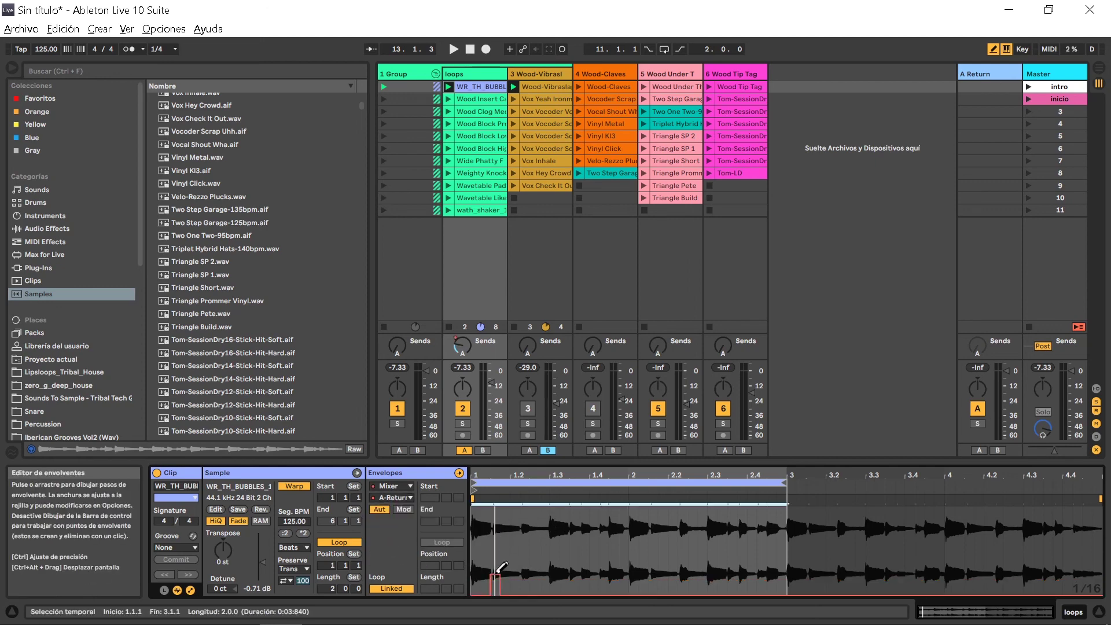
{"action": "left_click", "coordinate": [491, 509]}
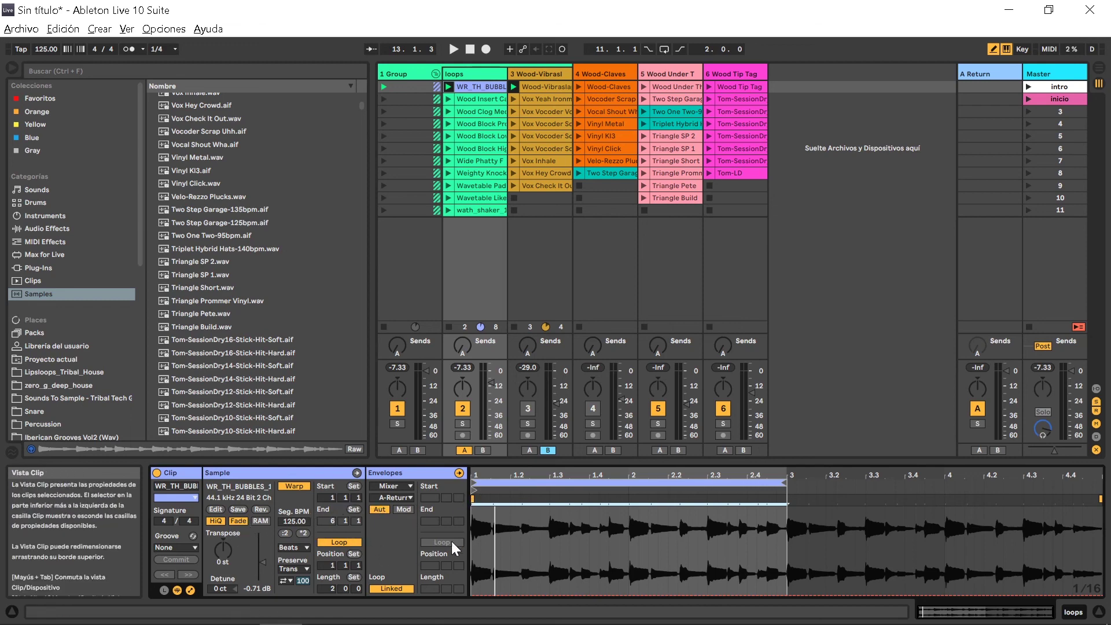
- Switch the envelope editor from the Mixer back to the clip's own transposition envelope
{"action": "left_click", "coordinate": [396, 487]}
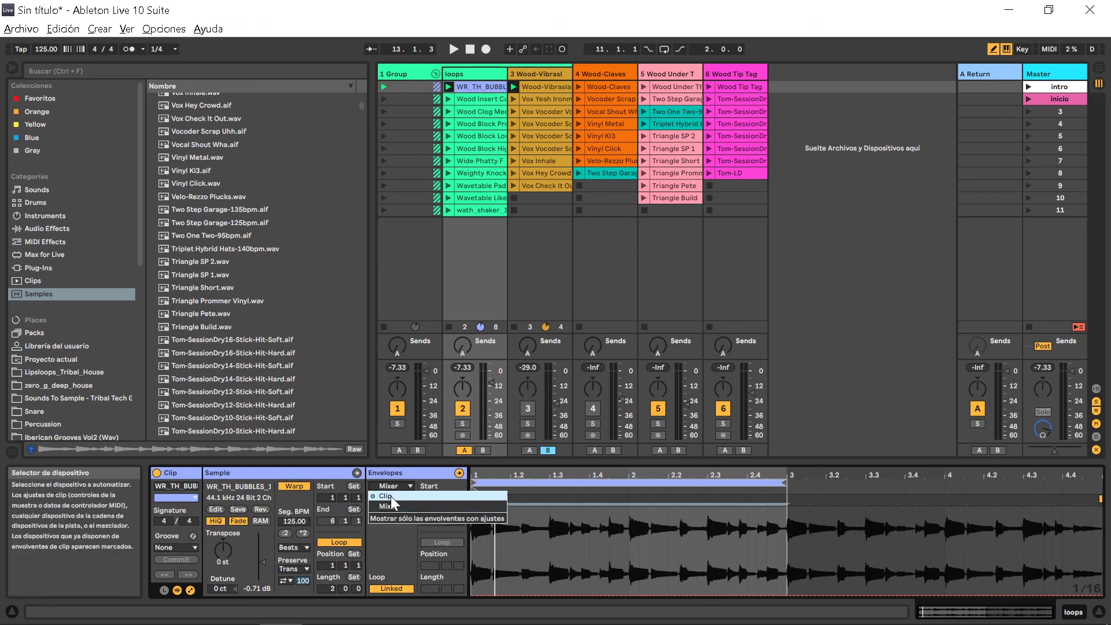
{"action": "left_click", "coordinate": [390, 495]}
{"action": "left_click", "coordinate": [392, 486]}
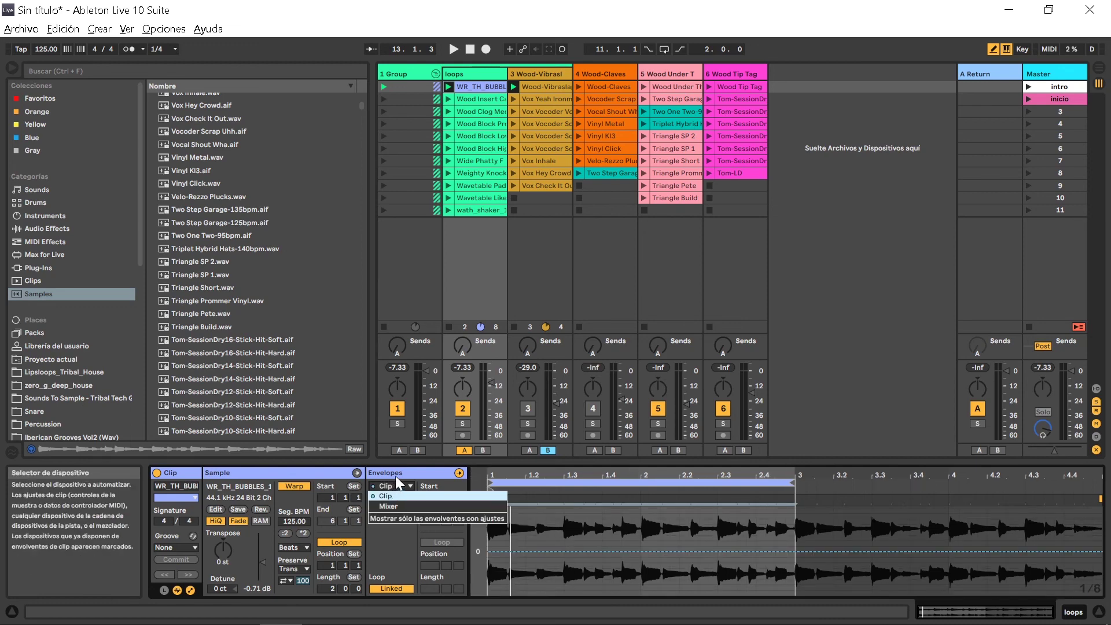
{"action": "left_click", "coordinate": [382, 495]}
{"action": "left_click", "coordinate": [394, 497]}
{"action": "left_click", "coordinate": [401, 517]}
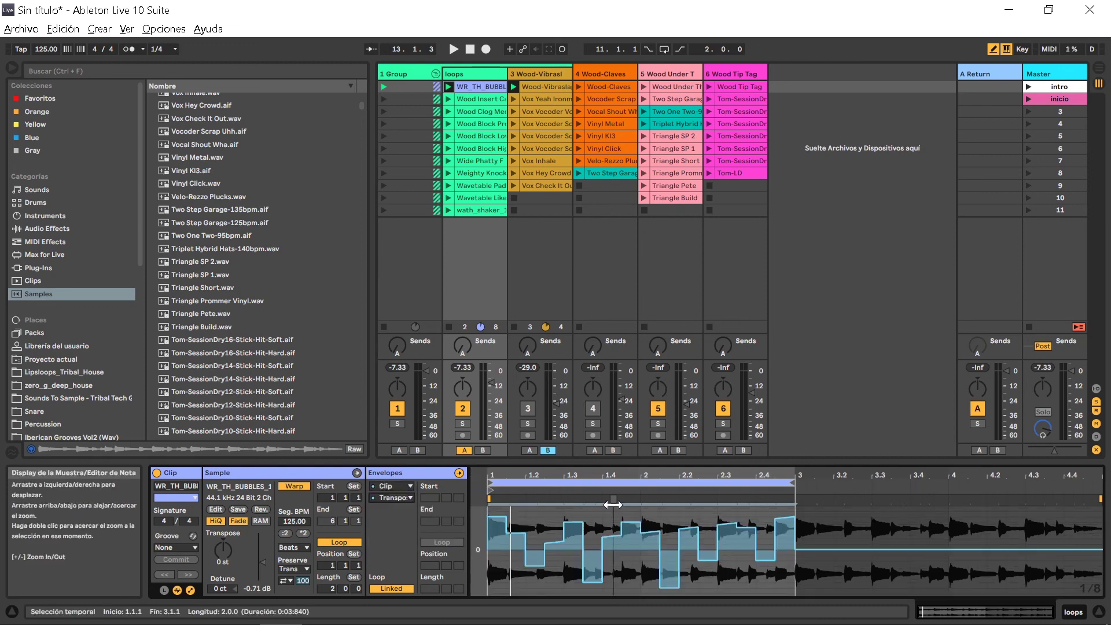